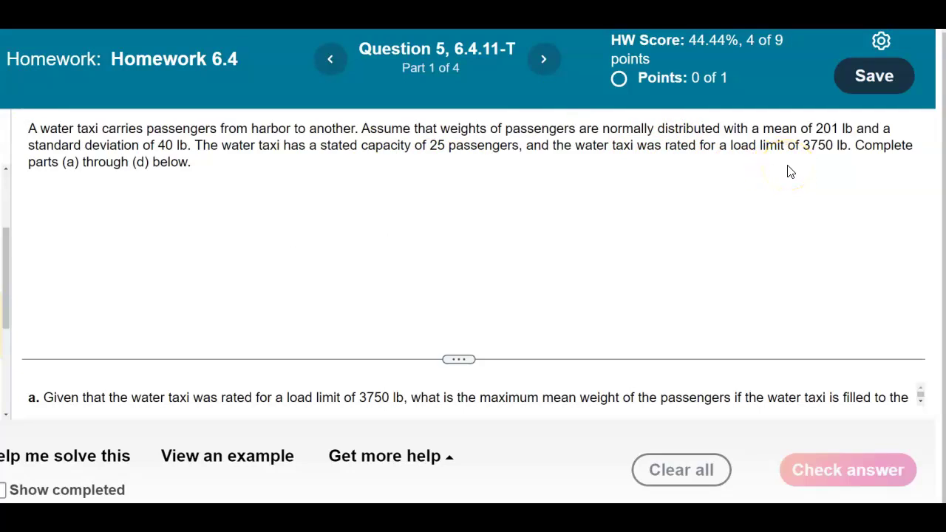
# - Scroll the question pane so part (a) and its blank maximum-mean-weight answer box are visible
pyautogui.moveTo(464, 359); pyautogui.dragTo(470, 201)
pyautogui.click(118, 248)
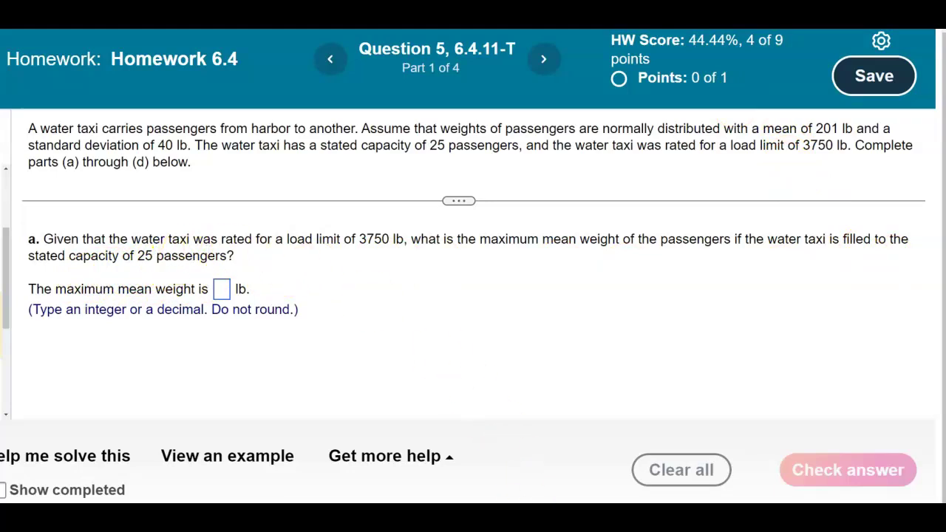
# - Handwrite 3750/25 = beneath the maximum-mean-weight heading in the SMART Notebook notes
pyautogui.hotkey('alt', 'Tab')
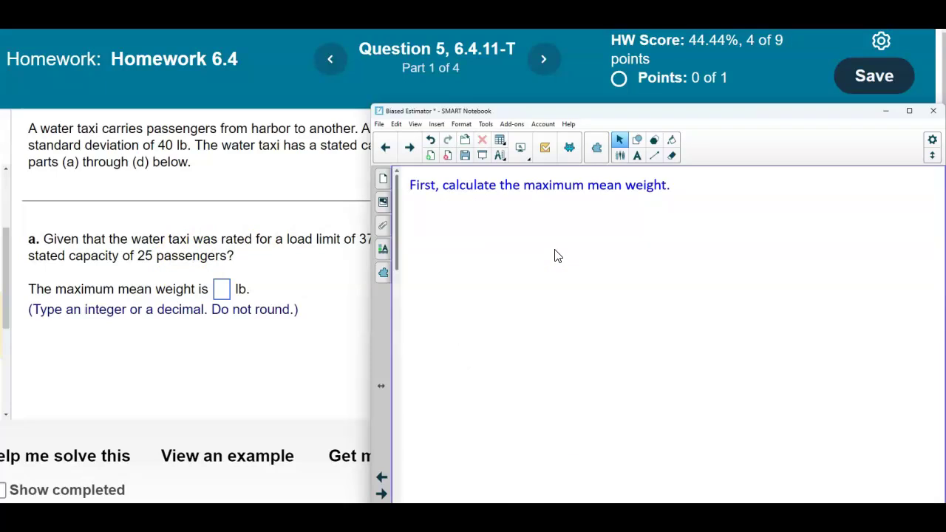
pyautogui.moveTo(633, 111); pyautogui.dragTo(639, 271)
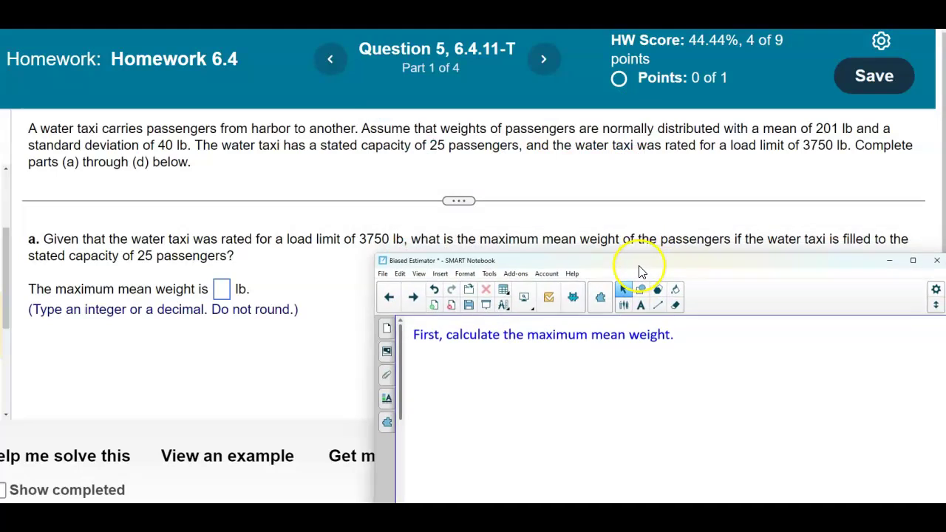
pyautogui.click(427, 355)
pyautogui.moveTo(431, 359); pyautogui.dragTo(427, 364)
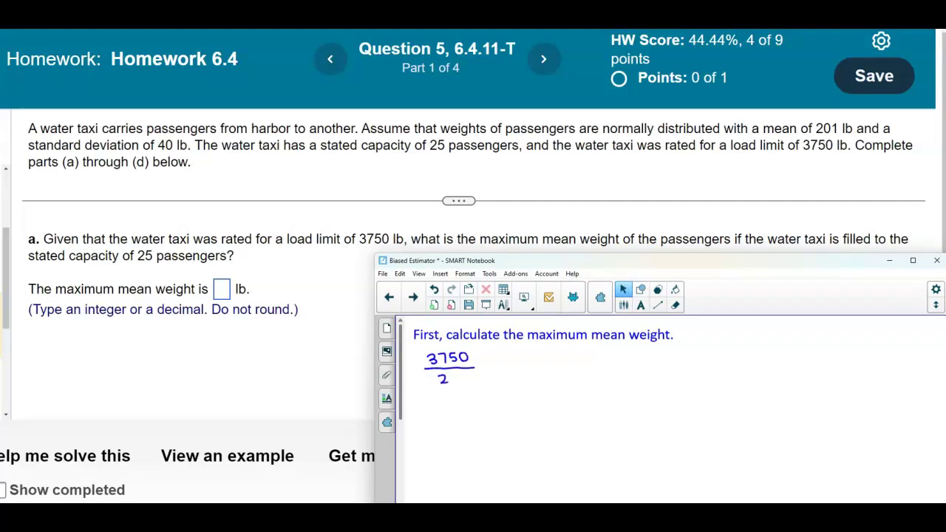
pyautogui.moveTo(450, 375); pyautogui.dragTo(487, 368)
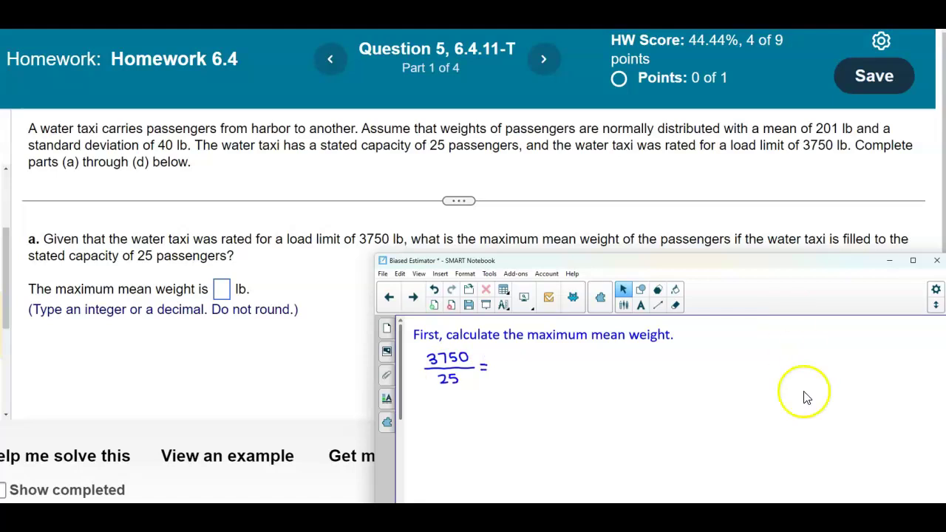
# - Compute 3750 ÷ 25 = 150 on the Wabbitemu calculator
pyautogui.hotkey('alt', 'Tab')
pyautogui.click(196, 475)
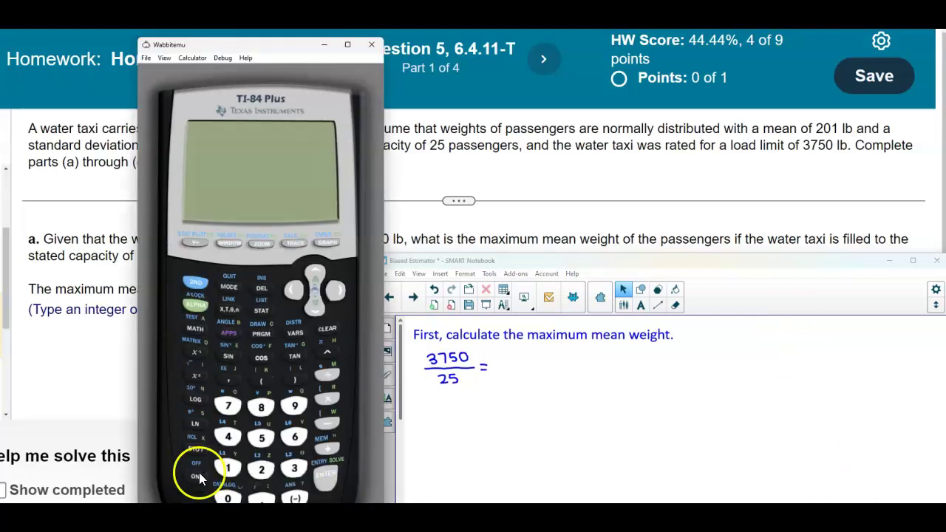
pyautogui.click(294, 468)
pyautogui.click(228, 406)
pyautogui.click(260, 437)
pyautogui.click(227, 497)
pyautogui.click(327, 374)
pyautogui.click(265, 466)
pyautogui.click(261, 437)
pyautogui.click(326, 473)
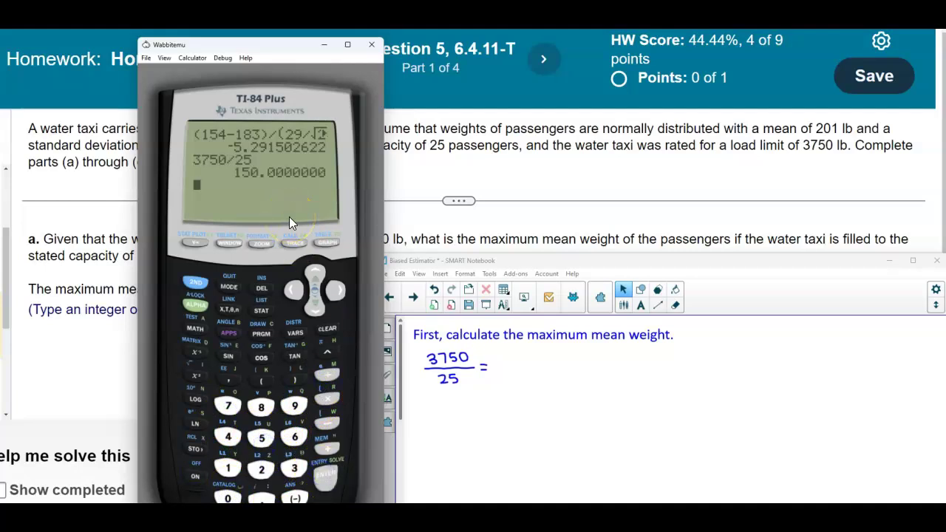
# - Write 150 after the equals sign so the notes read 3750/25 = 150
pyautogui.click(499, 362)
pyautogui.moveTo(497, 362)
pyautogui.mouseDown()
pyautogui.moveTo(499, 373)
pyautogui.moveTo(517, 361)
pyautogui.mouseUp()
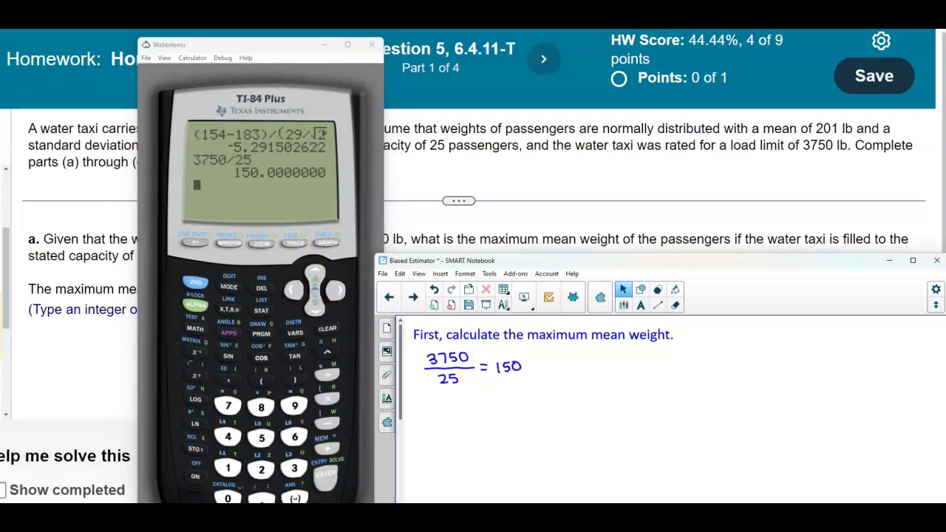
pyautogui.click(112, 362)
# - Enter 150 lb as the part (a) answer and acknowledge the Well done message
pyautogui.click(222, 290)
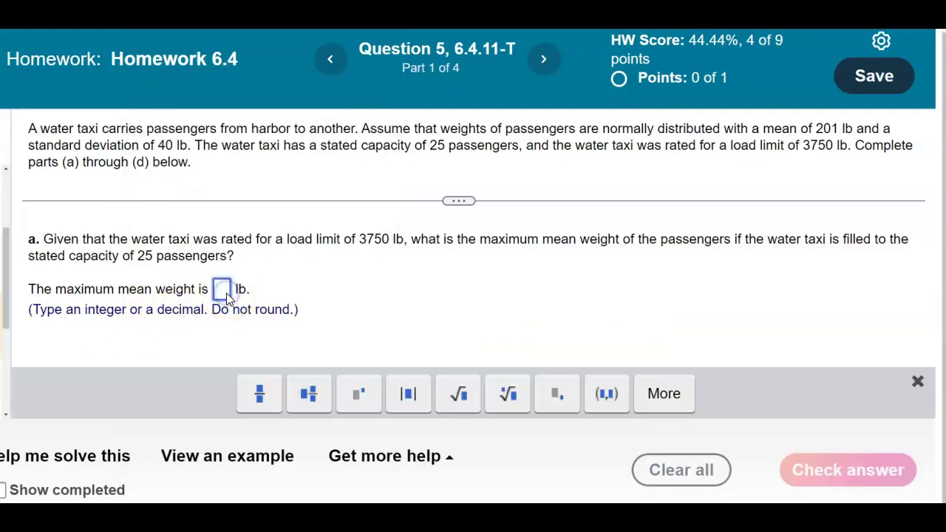
pyautogui.write('150')
pyautogui.press('Return')
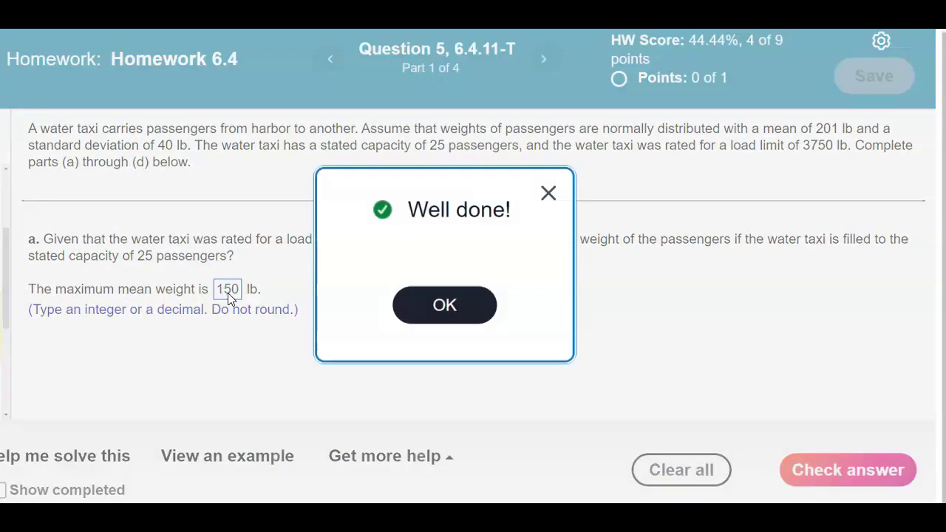
pyautogui.click(477, 310)
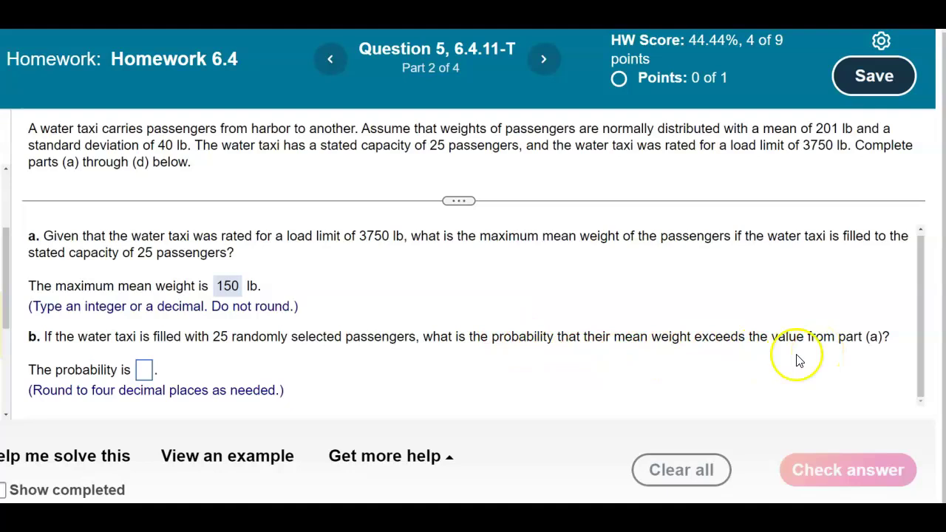
# - Bring the notes forward at the central limit theorem note: mean μ, standard deviation σ/√n
pyautogui.click(526, 443)
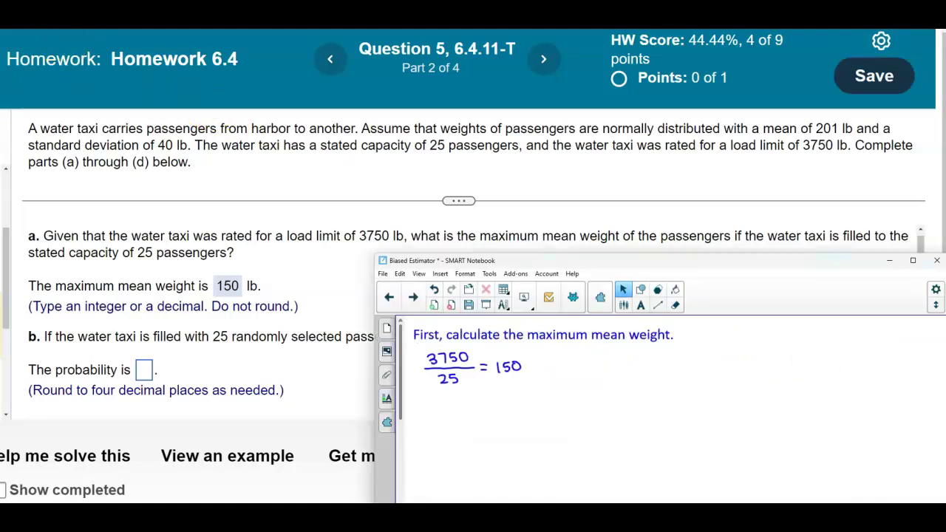
pyautogui.scroll(-5, 547, 444)
pyautogui.scroll(-5, 546, 443)
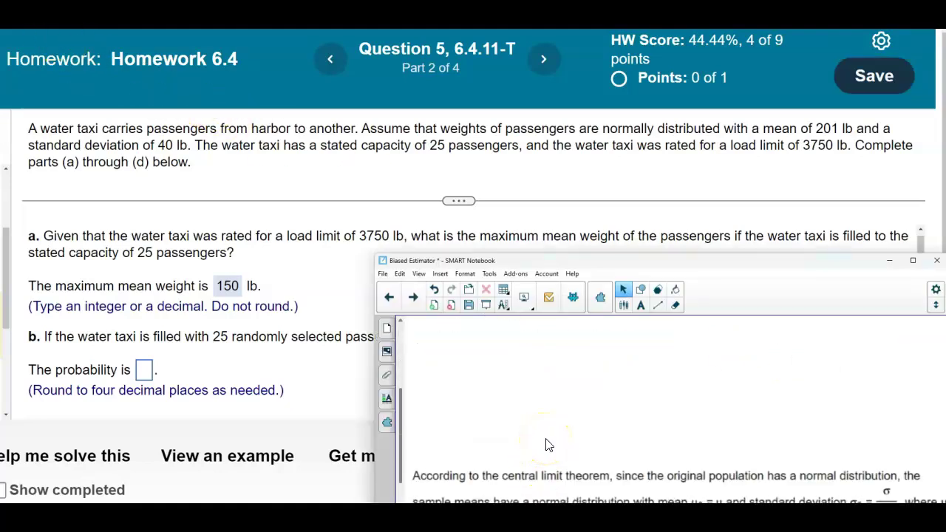
pyautogui.scroll(3, 553, 335)
pyautogui.scroll(-1, 576, 376)
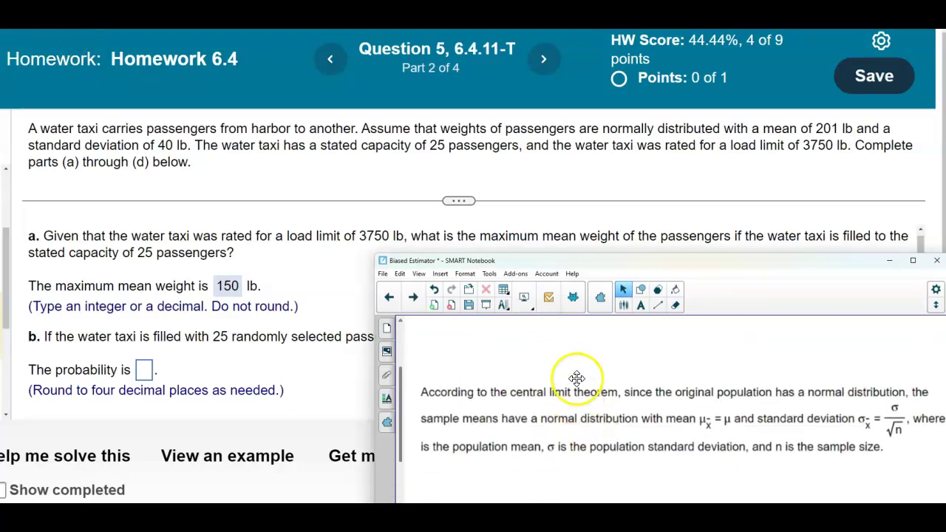
pyautogui.scroll(1, 562, 414)
pyautogui.scroll(-1, 570, 428)
pyautogui.scroll(-2, 572, 427)
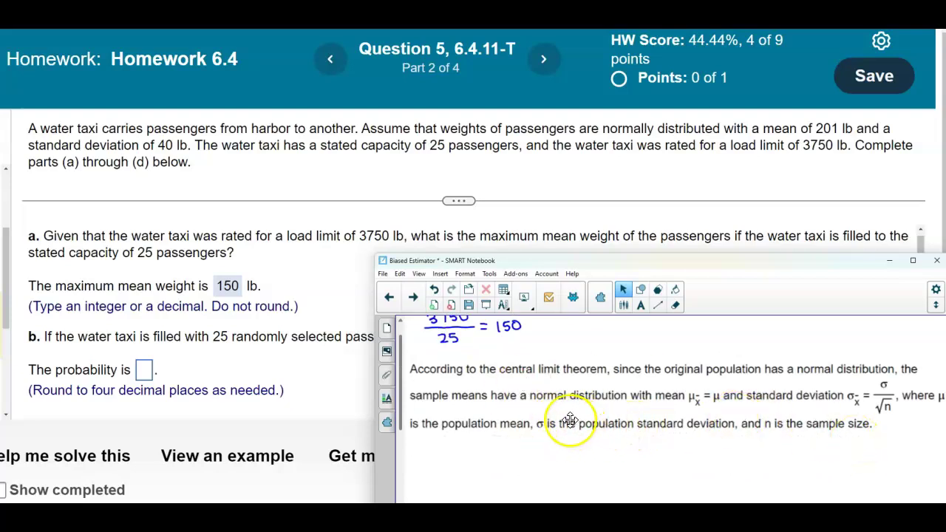
pyautogui.scroll(-1, 570, 421)
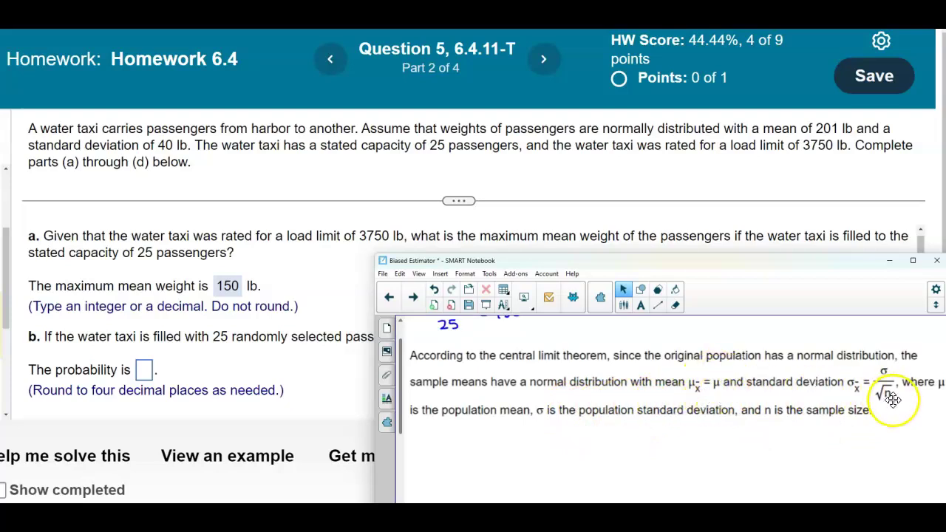
pyautogui.moveTo(647, 262); pyautogui.dragTo(622, 210)
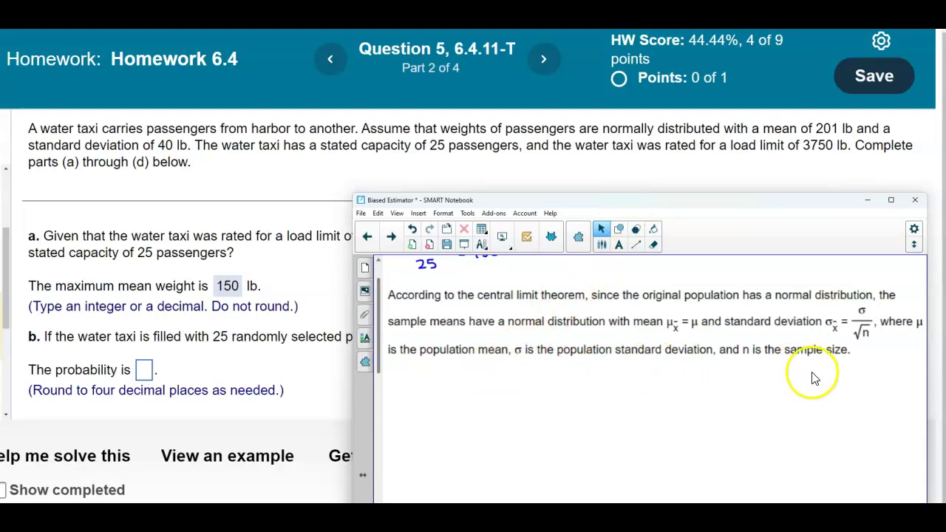
# - Choose a drawing pen and write a circled 1 for step 1
pyautogui.click(602, 244)
pyautogui.click(697, 230)
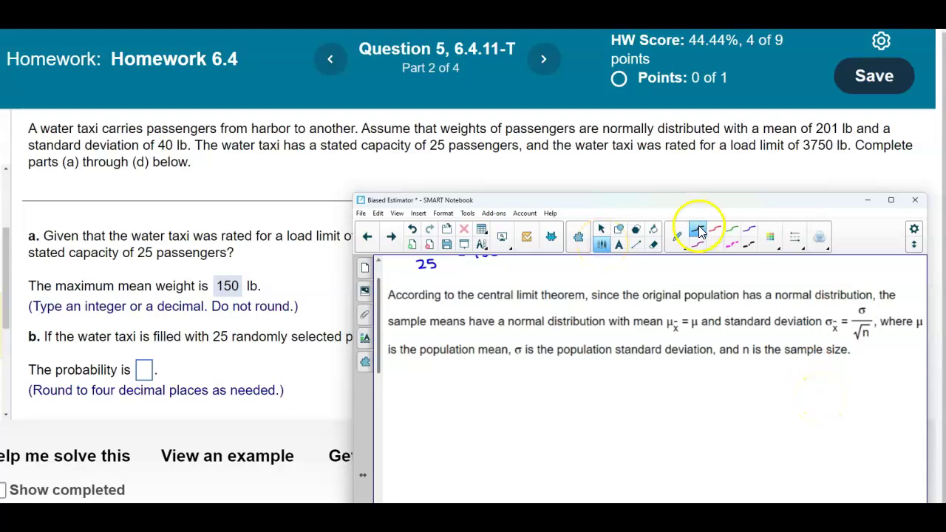
pyautogui.click(793, 236)
pyautogui.click(796, 238)
pyautogui.click(395, 369)
pyautogui.moveTo(398, 364); pyautogui.dragTo(396, 366)
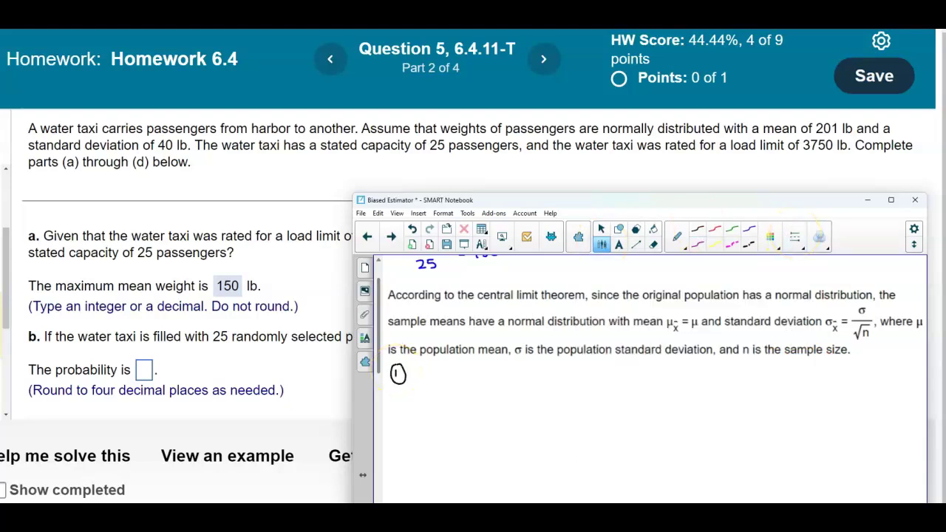
# - Draw an axis and bell curve centred at μx̄ = 201 with σ = 40
pyautogui.moveTo(548, 453); pyautogui.dragTo(712, 445)
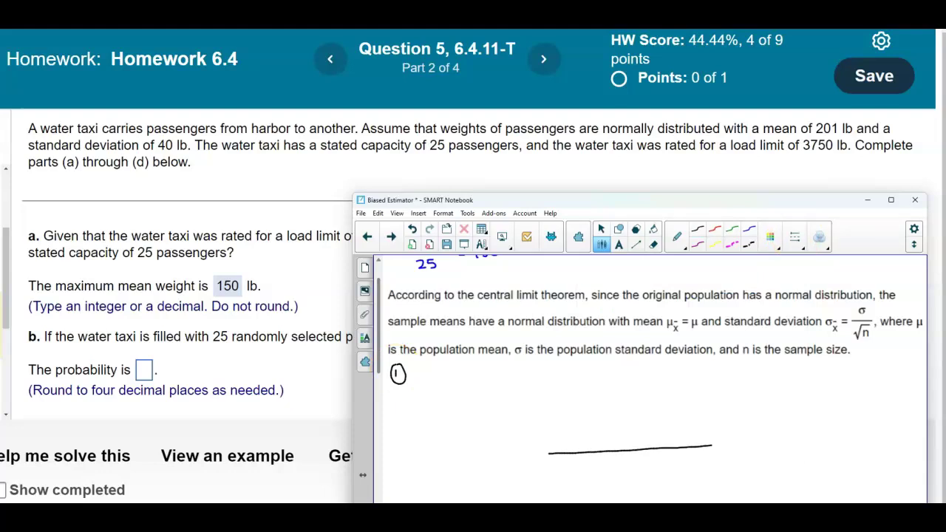
pyautogui.moveTo(548, 449)
pyautogui.mouseDown()
pyautogui.moveTo(571, 440)
pyautogui.moveTo(609, 363)
pyautogui.moveTo(651, 362)
pyautogui.moveTo(683, 402)
pyautogui.mouseUp()
pyautogui.moveTo(703, 436); pyautogui.dragTo(712, 442)
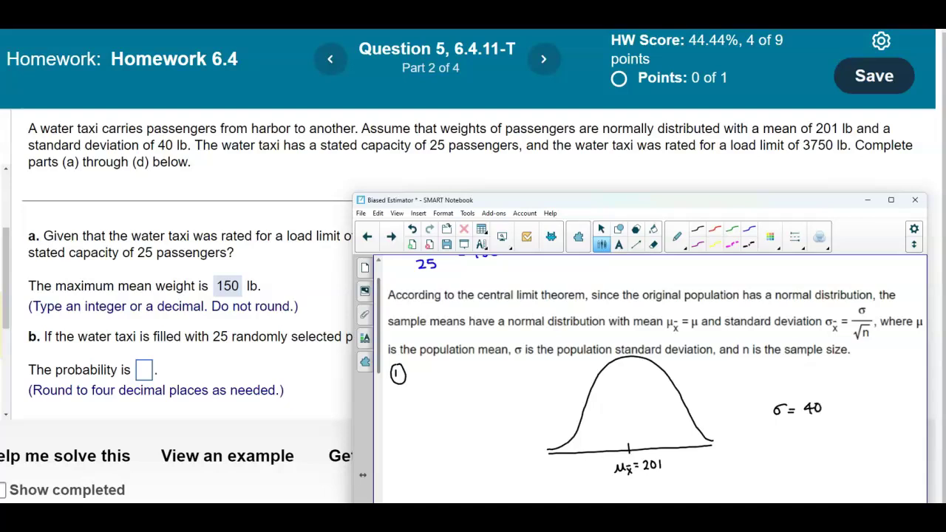
pyautogui.moveTo(494, 207); pyautogui.dragTo(395, 372)
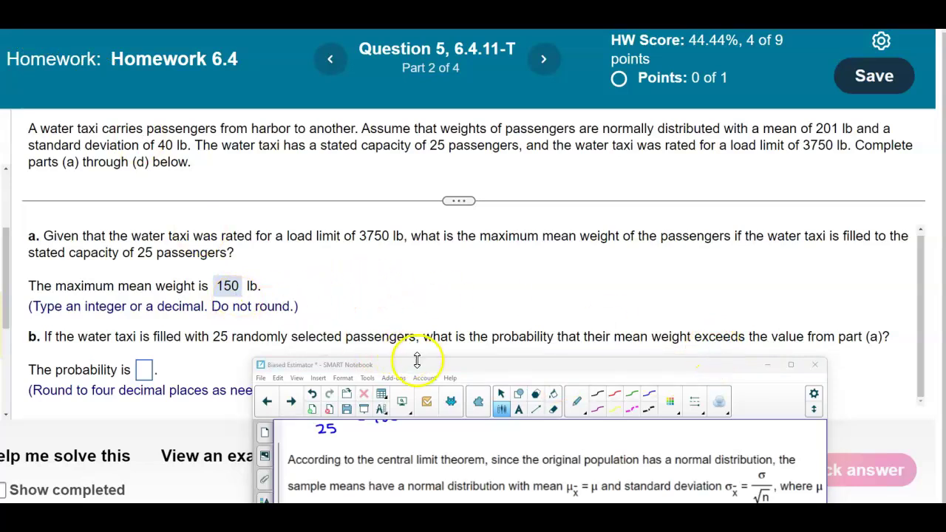
# - Mark x = 150 with a tick left of the mean on the curve
pyautogui.moveTo(428, 363); pyautogui.dragTo(454, 211)
pyautogui.moveTo(547, 216); pyautogui.dragTo(525, 107)
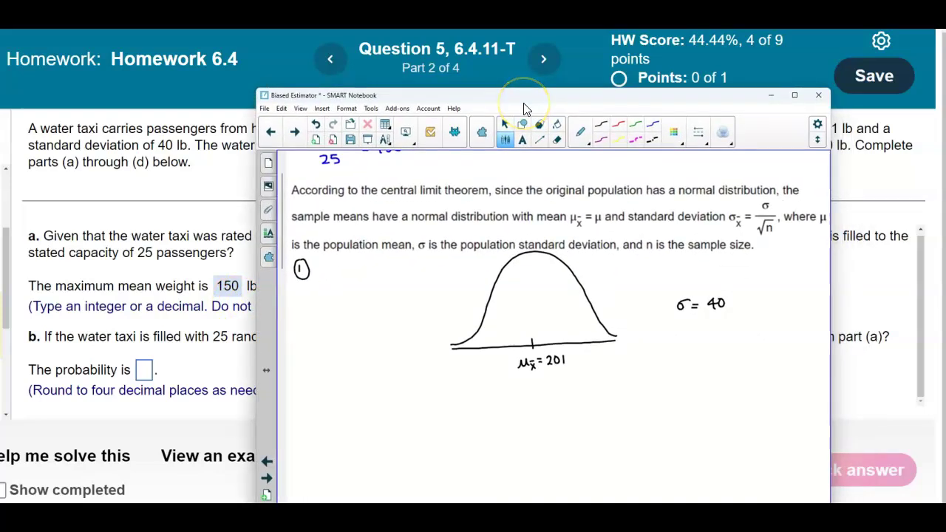
pyautogui.moveTo(489, 342); pyautogui.dragTo(486, 362)
pyautogui.moveTo(482, 365); pyautogui.dragTo(501, 359)
# - Shade the area above x = 150 with a light blue highlighter, then return to the pen
pyautogui.click(576, 131)
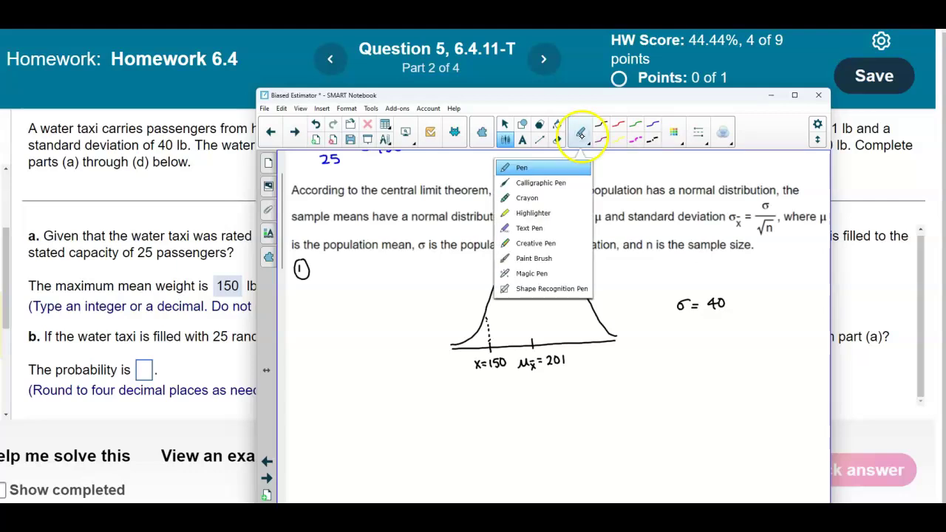
pyautogui.click(539, 212)
pyautogui.click(634, 124)
pyautogui.moveTo(487, 296)
pyautogui.mouseDown()
pyautogui.moveTo(497, 337)
pyautogui.moveTo(613, 337)
pyautogui.moveTo(558, 271)
pyautogui.moveTo(526, 262)
pyautogui.moveTo(499, 302)
pyautogui.moveTo(550, 277)
pyautogui.moveTo(524, 319)
pyautogui.moveTo(584, 329)
pyautogui.mouseUp()
pyautogui.click(580, 134)
pyautogui.click(536, 167)
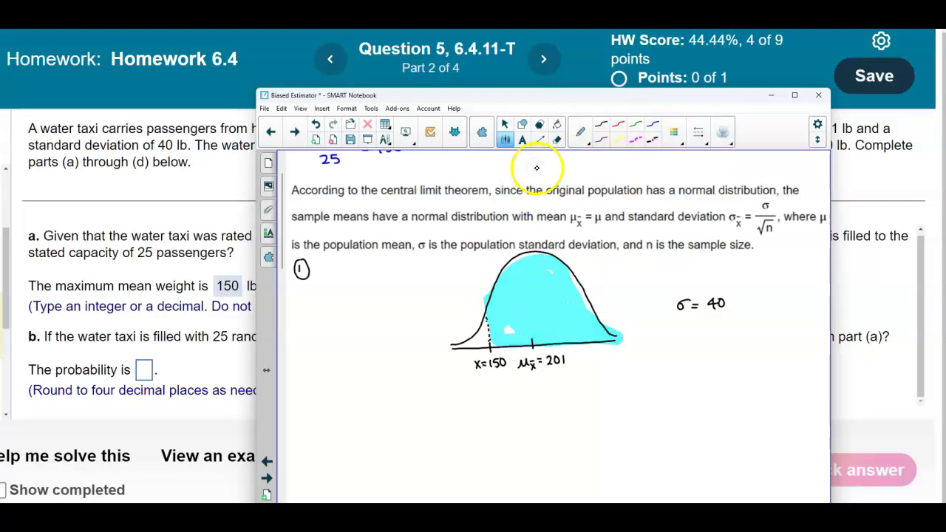
pyautogui.click(696, 131)
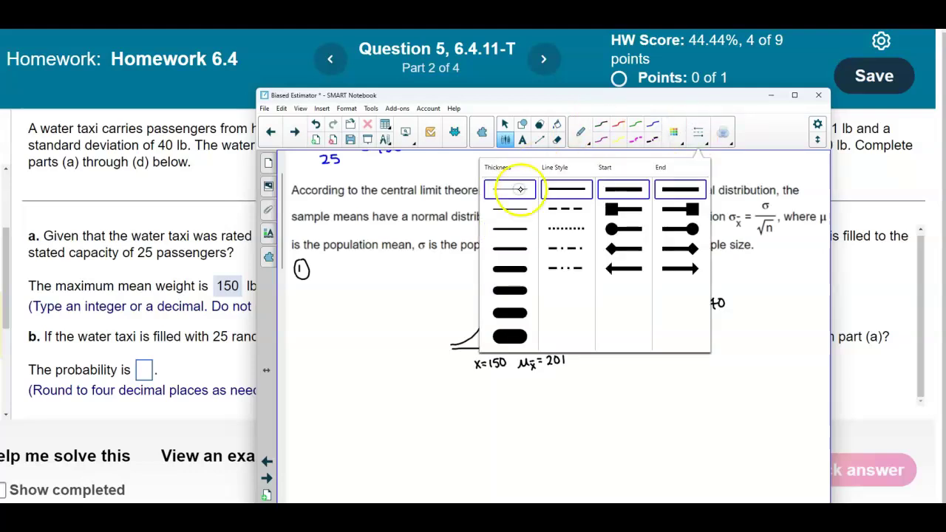
pyautogui.click(699, 132)
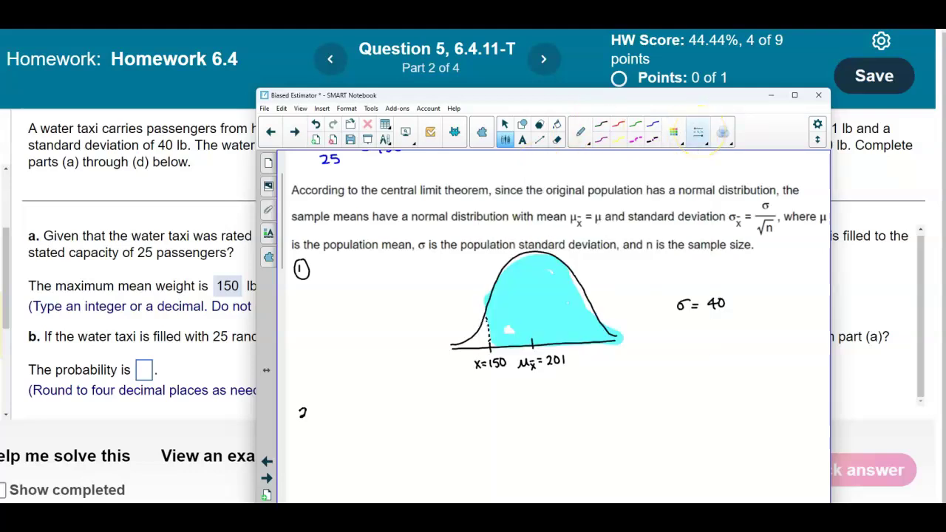
# - Write step 2: x = 150, μx̄ = 201, n = 25, and σx̄ = σ/√n = 40/√25
pyautogui.moveTo(295, 408); pyautogui.dragTo(332, 418)
pyautogui.moveTo(345, 411)
pyautogui.mouseDown()
pyautogui.moveTo(383, 407)
pyautogui.moveTo(393, 419)
pyautogui.moveTo(416, 407)
pyautogui.moveTo(428, 419)
pyautogui.mouseUp()
pyautogui.moveTo(428, 411); pyautogui.dragTo(421, 419)
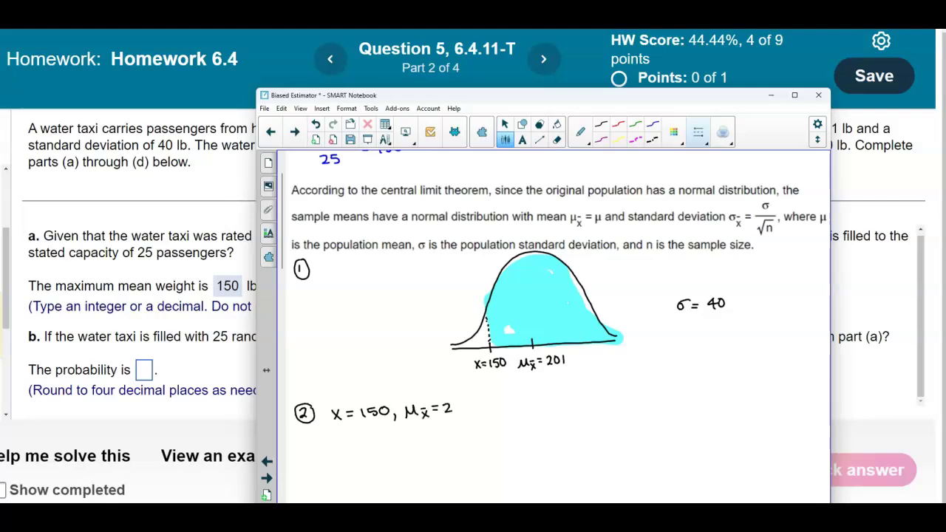
pyautogui.moveTo(466, 402); pyautogui.dragTo(473, 416)
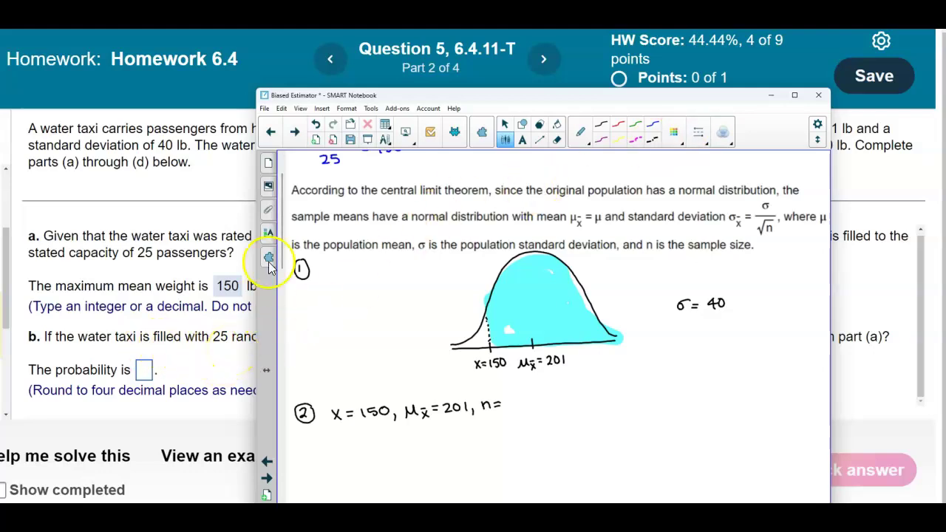
pyautogui.moveTo(508, 399)
pyautogui.mouseDown()
pyautogui.moveTo(515, 408)
pyautogui.moveTo(525, 397)
pyautogui.mouseUp()
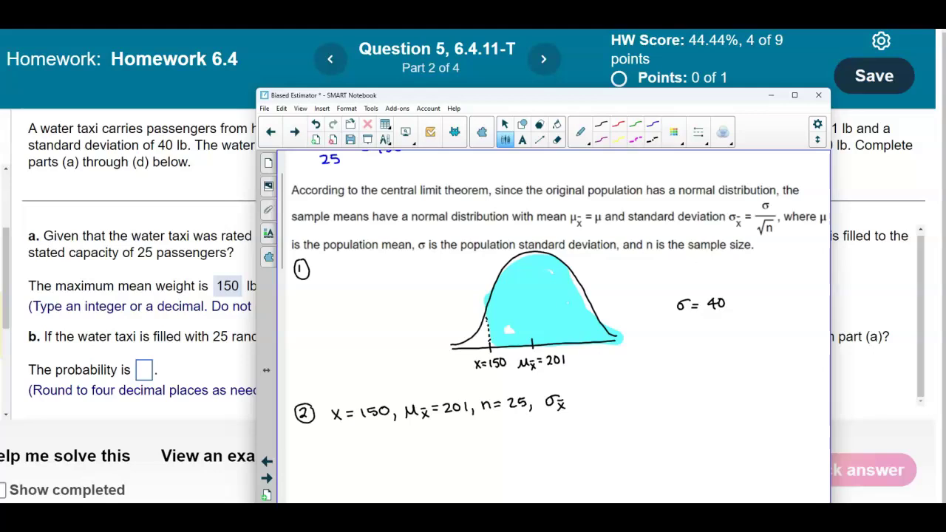
pyautogui.moveTo(595, 382); pyautogui.dragTo(588, 382)
pyautogui.moveTo(700, 318)
pyautogui.mouseDown()
pyautogui.moveTo(669, 341)
pyautogui.moveTo(680, 341)
pyautogui.mouseUp()
pyautogui.moveTo(646, 377); pyautogui.dragTo(646, 388)
pyautogui.moveTo(652, 378)
pyautogui.mouseDown()
pyautogui.moveTo(653, 392)
pyautogui.moveTo(675, 399)
pyautogui.mouseUp()
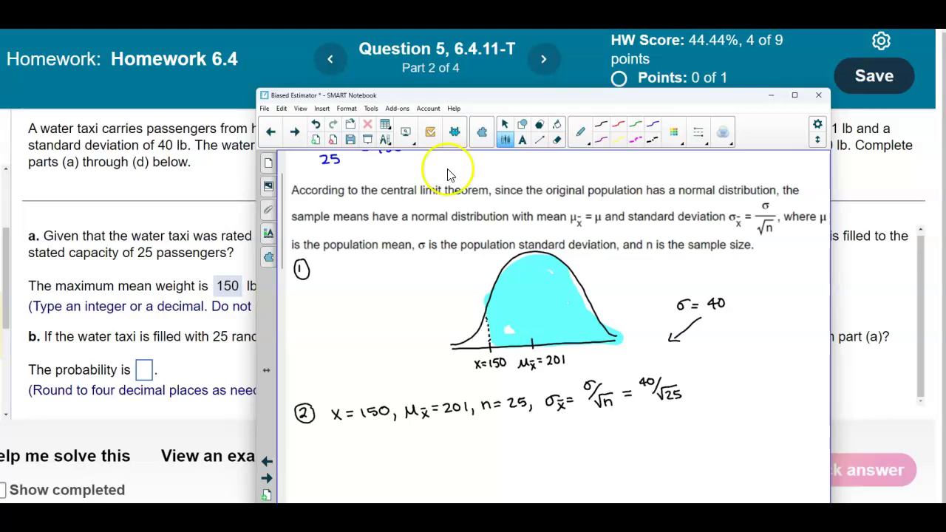
# - Shift the step 2 working down and write z = (150 − 201)/(40/√25) =
pyautogui.moveTo(621, 450); pyautogui.dragTo(275, 390)
pyautogui.moveTo(370, 408); pyautogui.dragTo(386, 430)
pyautogui.scroll(-3, 429, 473)
pyautogui.click(429, 475)
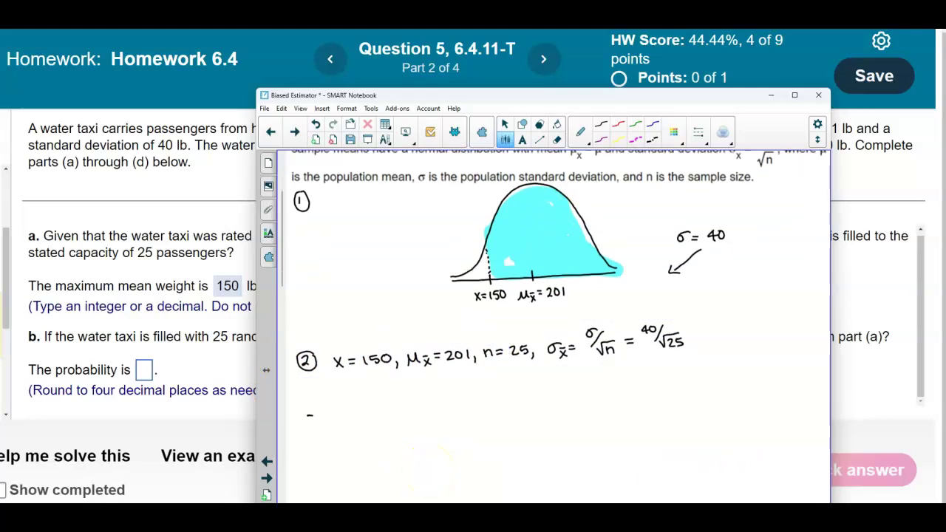
pyautogui.moveTo(324, 419)
pyautogui.mouseDown()
pyautogui.moveTo(408, 399)
pyautogui.moveTo(342, 418)
pyautogui.mouseUp()
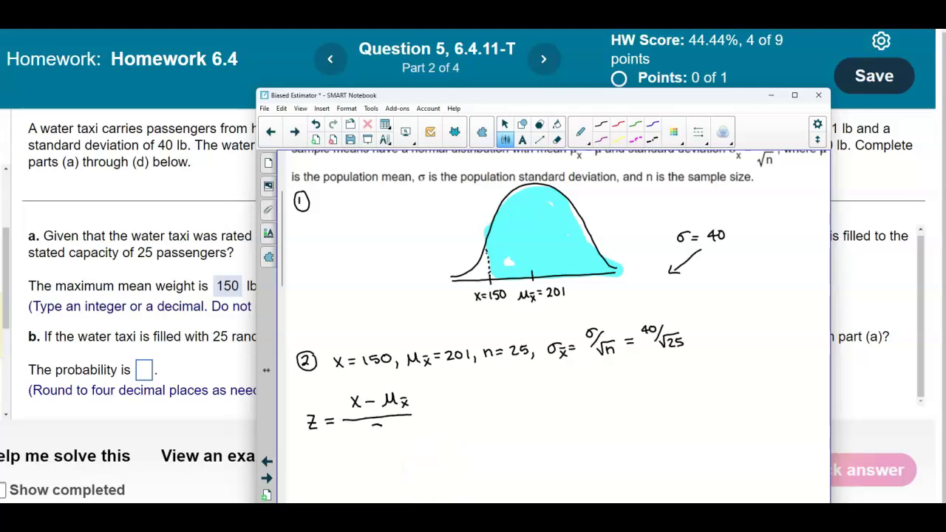
pyautogui.moveTo(421, 413); pyautogui.dragTo(432, 413)
pyautogui.moveTo(422, 418); pyautogui.dragTo(432, 419)
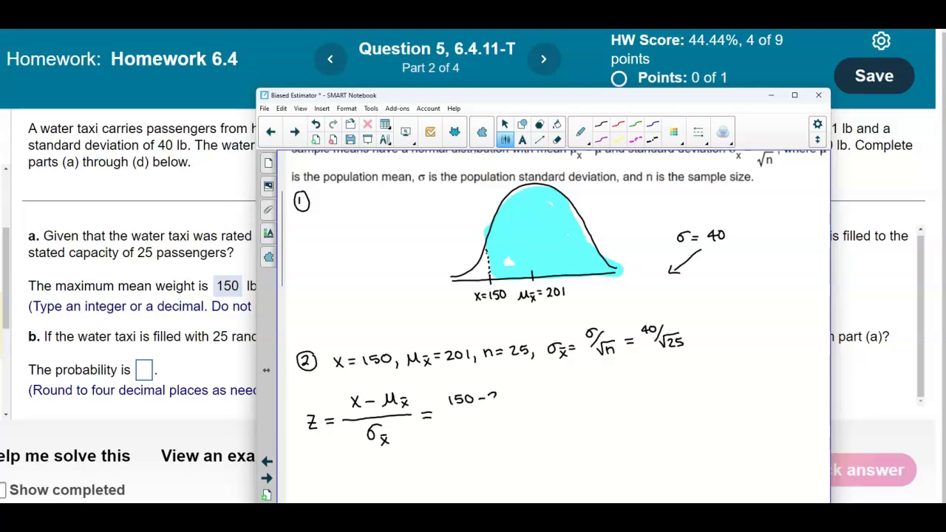
pyautogui.moveTo(521, 405)
pyautogui.mouseDown()
pyautogui.moveTo(457, 407)
pyautogui.moveTo(480, 420)
pyautogui.mouseUp()
pyautogui.moveTo(478, 415)
pyautogui.mouseDown()
pyautogui.moveTo(516, 409)
pyautogui.moveTo(523, 430)
pyautogui.moveTo(540, 399)
pyautogui.mouseUp()
pyautogui.moveTo(532, 406); pyautogui.dragTo(540, 406)
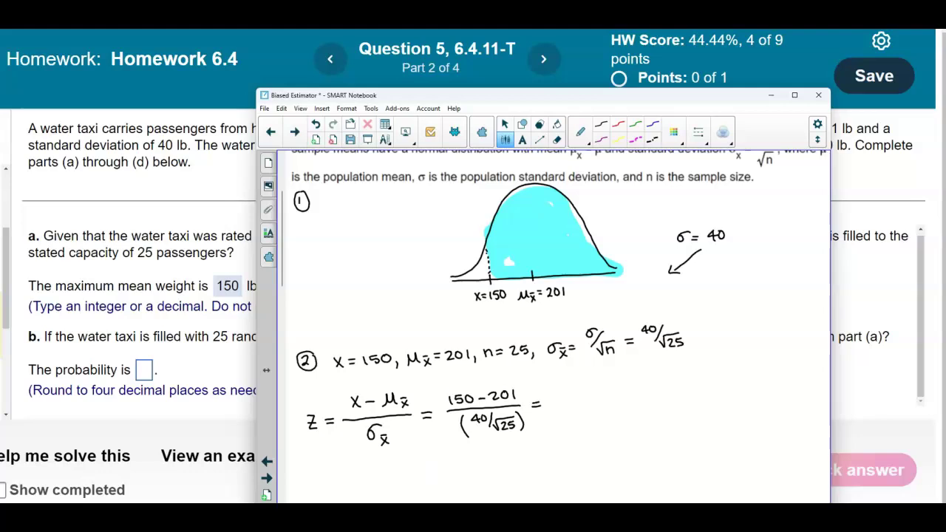
# - Key (150 − 201)/(40/ into the Wabbitemu calculator
pyautogui.hotkey('alt', 'Tab')
pyautogui.click(270, 379)
pyautogui.click(227, 467)
pyautogui.click(261, 437)
pyautogui.click(227, 498)
pyautogui.click(323, 425)
pyautogui.click(260, 468)
pyautogui.click(228, 498)
pyautogui.click(228, 467)
pyautogui.click(295, 378)
pyautogui.click(328, 376)
pyautogui.click(260, 378)
pyautogui.click(228, 436)
pyautogui.click(227, 498)
pyautogui.click(328, 377)
# - Add √(25), fix the mistyped root, and evaluate the z-score as −6.375
pyautogui.click(196, 285)
pyautogui.click(197, 376)
pyautogui.click(261, 469)
pyautogui.click(261, 436)
pyautogui.click(338, 285)
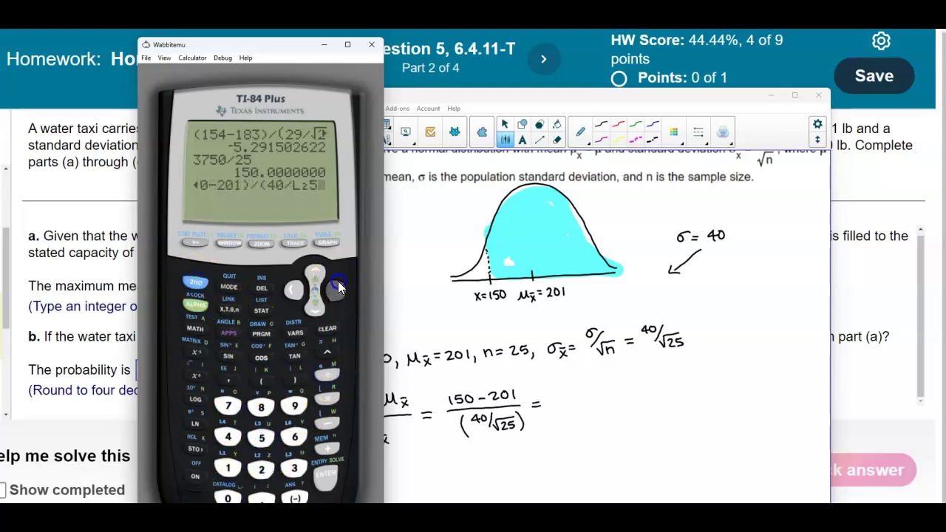
pyautogui.click(291, 289)
pyautogui.click(291, 288)
pyautogui.click(196, 283)
pyautogui.click(197, 375)
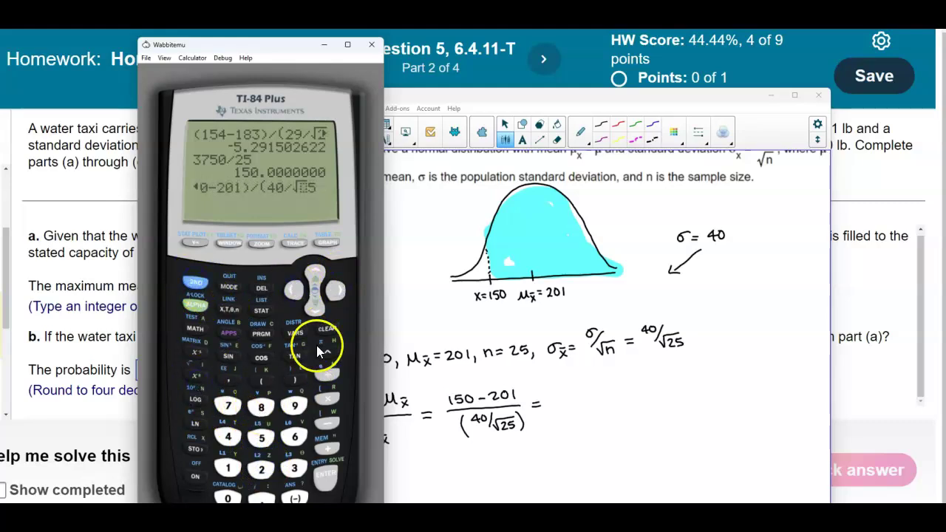
pyautogui.click(260, 469)
pyautogui.click(331, 296)
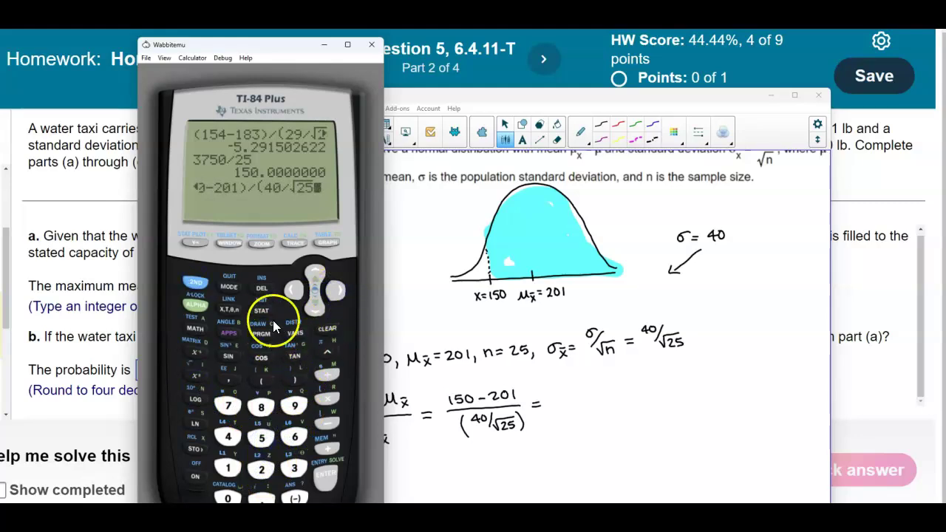
pyautogui.click(292, 381)
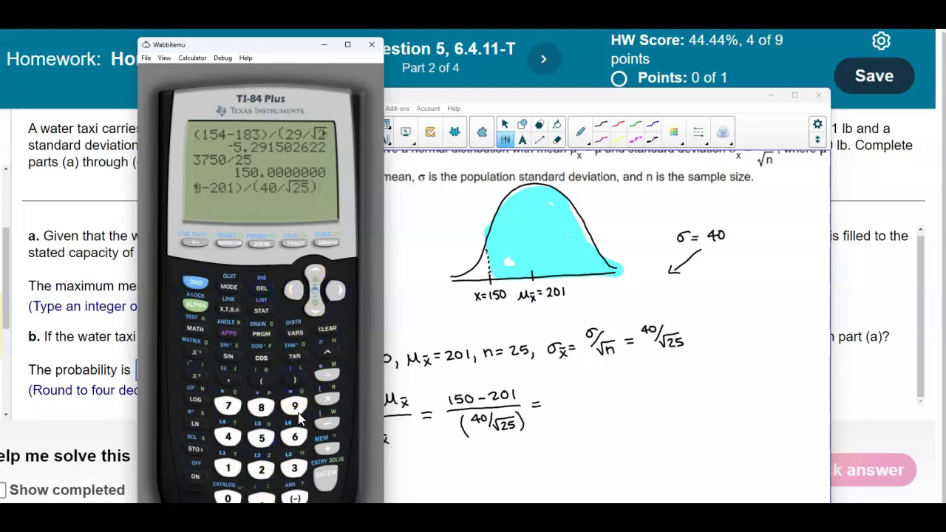
pyautogui.click(328, 476)
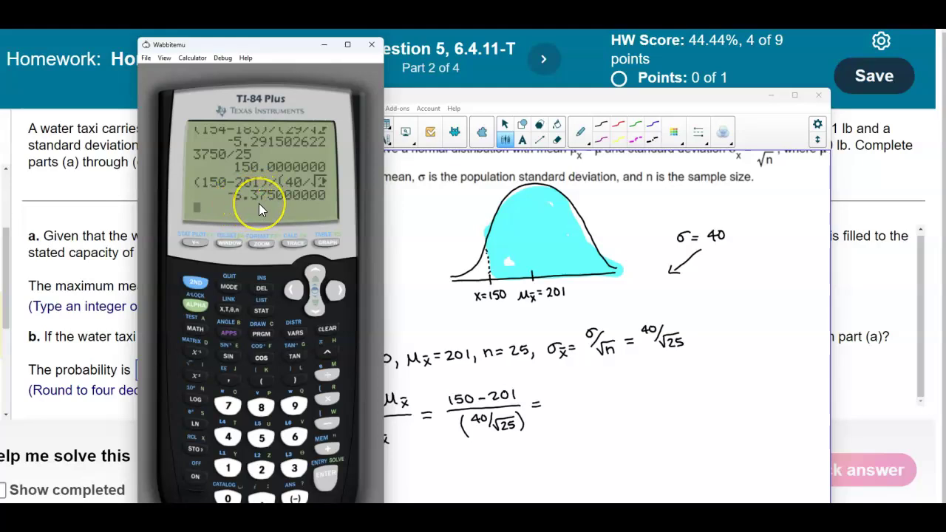
# - Write −6.38 after the equals sign on the z line
pyautogui.moveTo(545, 403); pyautogui.dragTo(585, 399)
pyautogui.click(561, 400)
pyautogui.click(572, 405)
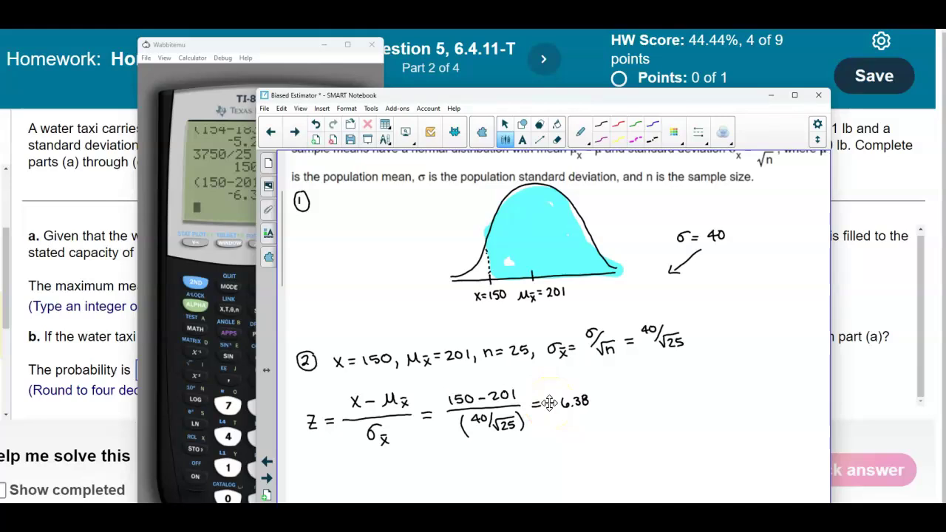
# - With a thinnest blue pen, circle 3 and label the curve's axis z = −6.38 and μ = 0
pyautogui.click(652, 126)
pyautogui.click(697, 133)
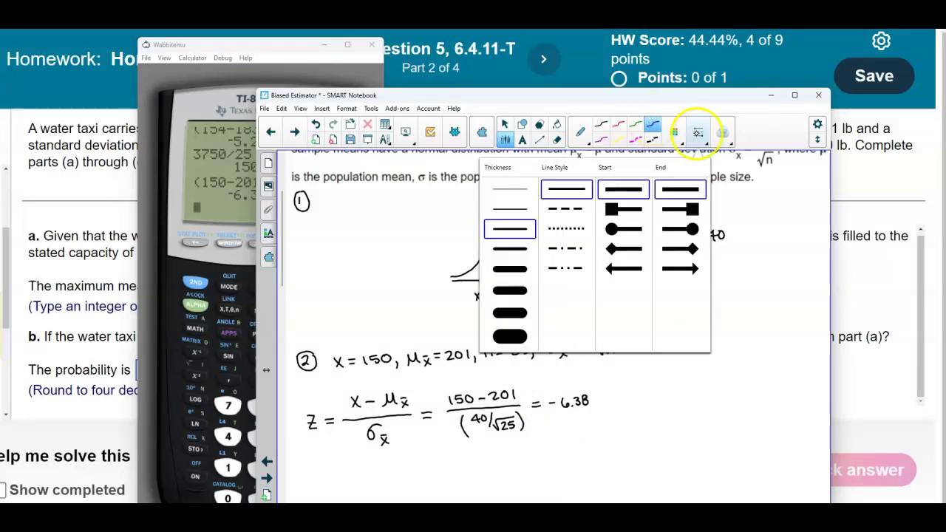
pyautogui.click(510, 189)
pyautogui.moveTo(307, 470)
pyautogui.mouseDown()
pyautogui.moveTo(308, 480)
pyautogui.moveTo(304, 466)
pyautogui.mouseUp()
pyautogui.moveTo(457, 312); pyautogui.dragTo(614, 303)
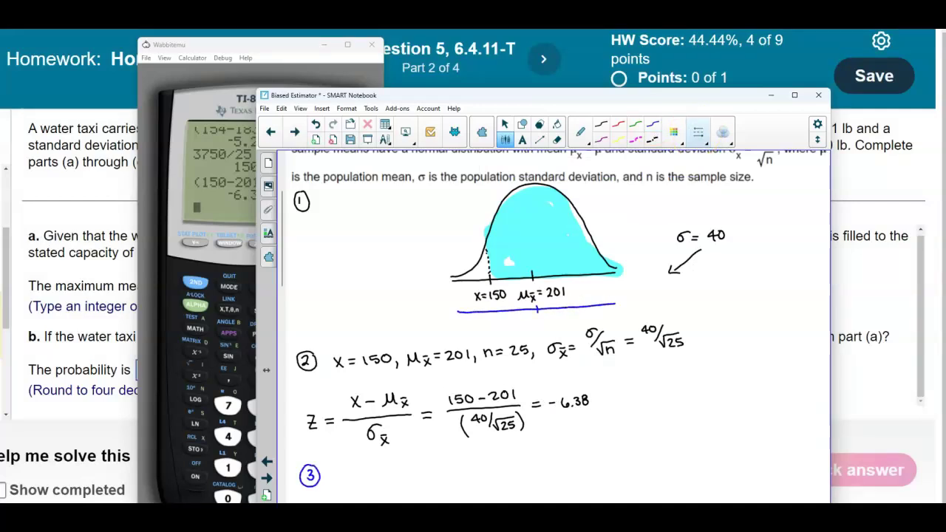
pyautogui.moveTo(554, 314); pyautogui.dragTo(553, 315)
pyautogui.moveTo(475, 319); pyautogui.dragTo(482, 325)
pyautogui.moveTo(513, 319); pyautogui.dragTo(515, 323)
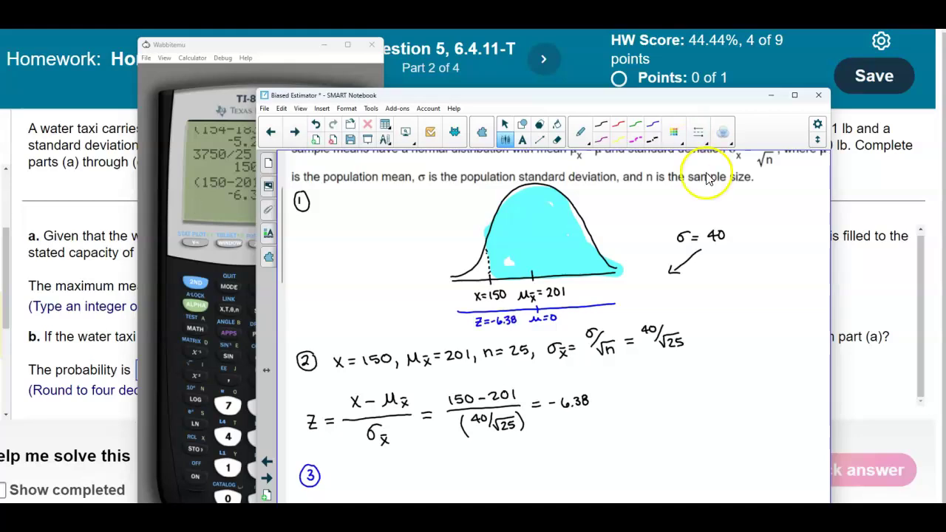
# - Write P(z ≥ −6.38) = for step 3 and move the notebook aside
pyautogui.scroll(-2, 761, 242)
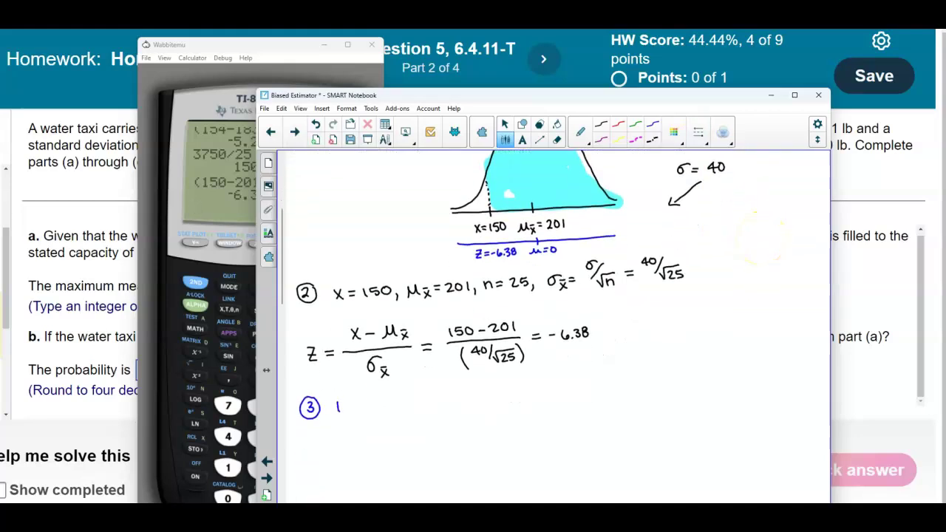
pyautogui.moveTo(369, 399); pyautogui.dragTo(369, 407)
pyautogui.moveTo(370, 410); pyautogui.dragTo(377, 409)
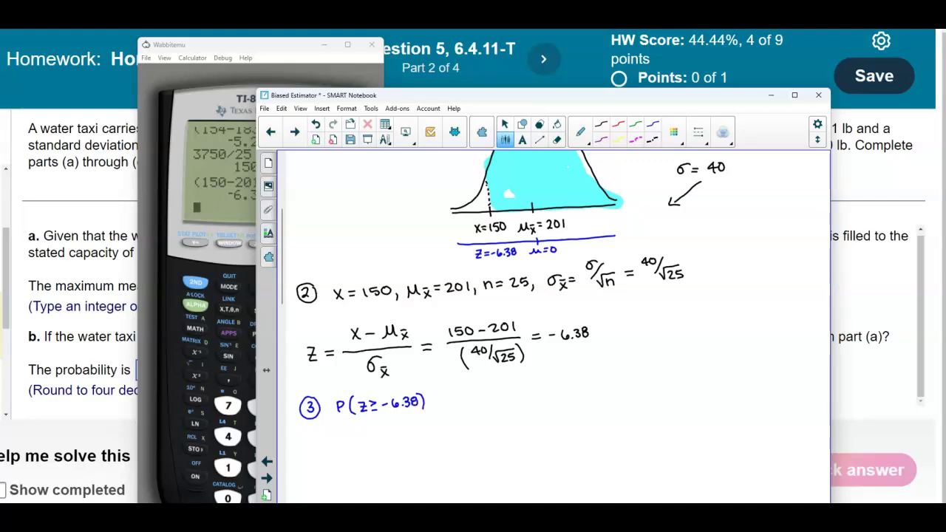
pyautogui.moveTo(640, 99); pyautogui.dragTo(886, 81)
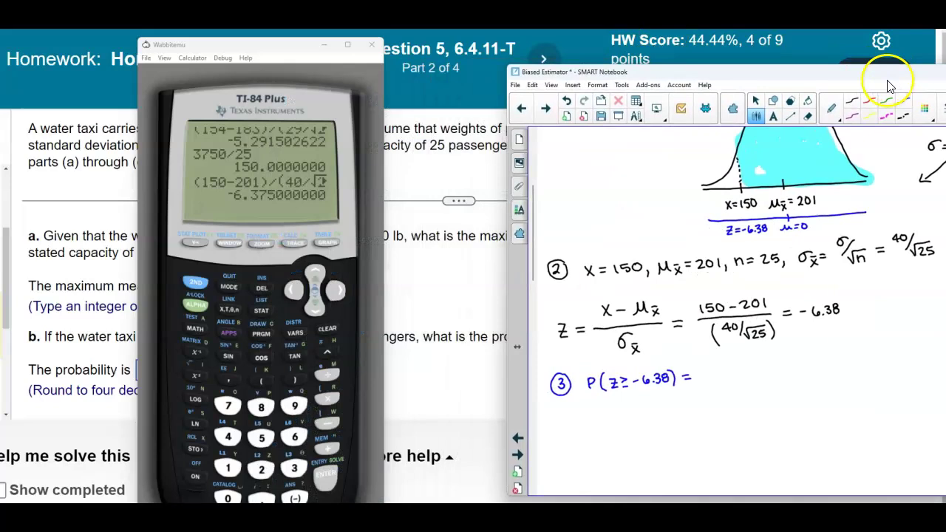
pyautogui.click(452, 465)
# - Open StatCrunch's Normal calculator and place it beside the notebook
pyautogui.click(439, 386)
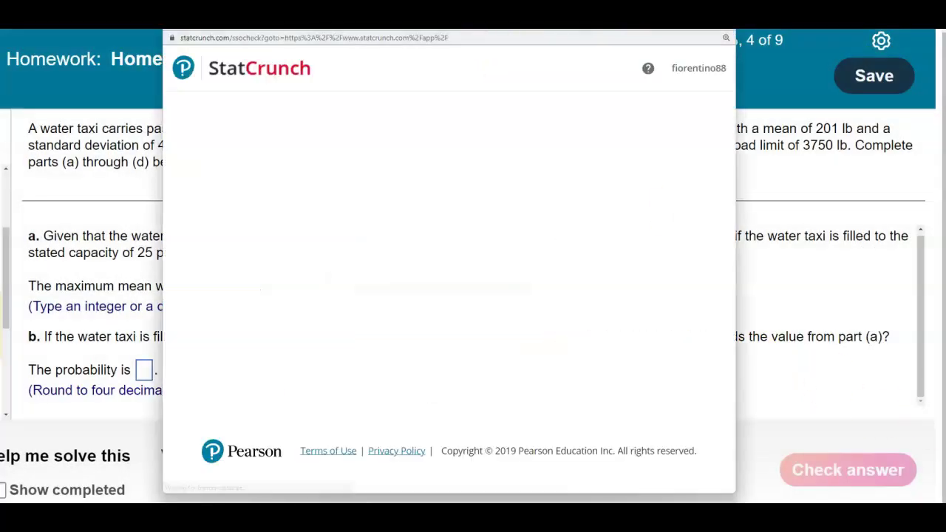
pyautogui.moveTo(492, 37); pyautogui.dragTo(322, 38)
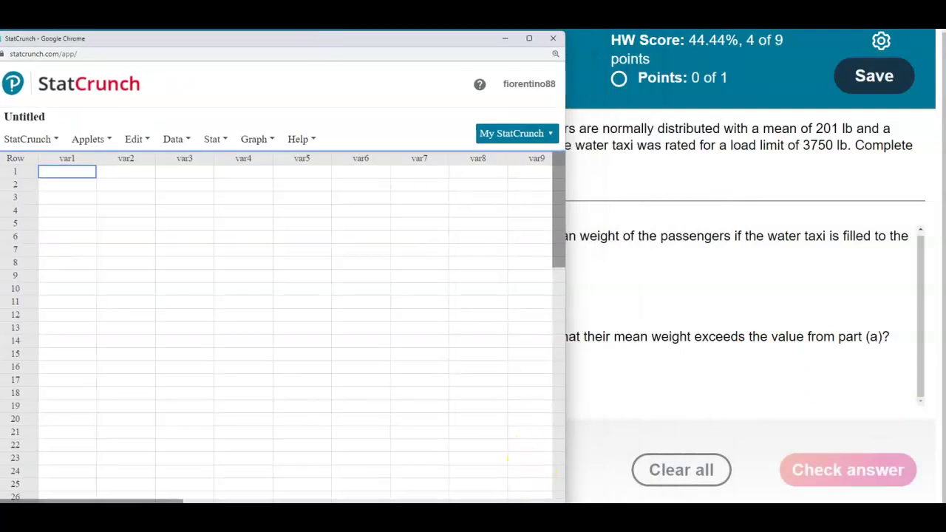
pyautogui.hotkey('alt', 'Tab')
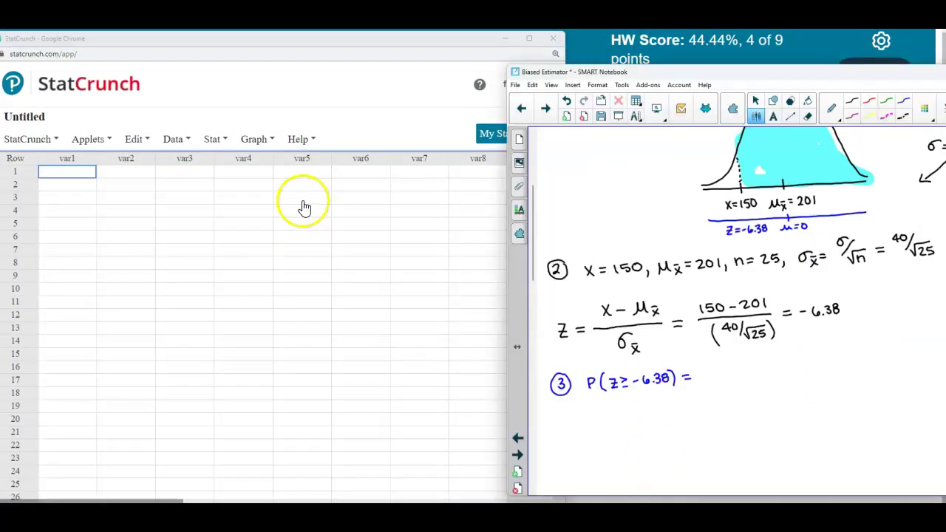
pyautogui.click(226, 145)
pyautogui.moveTo(235, 158)
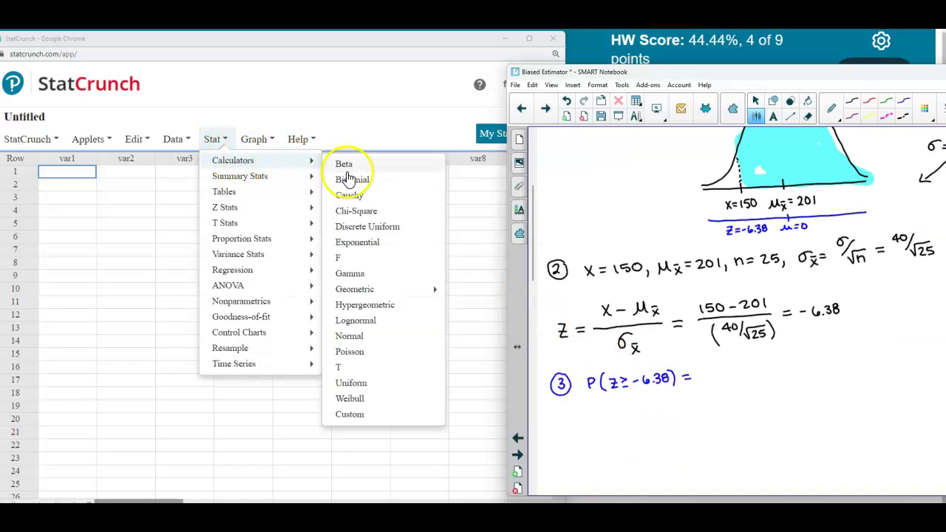
pyautogui.click(361, 335)
pyautogui.moveTo(409, 145); pyautogui.dragTo(280, 132)
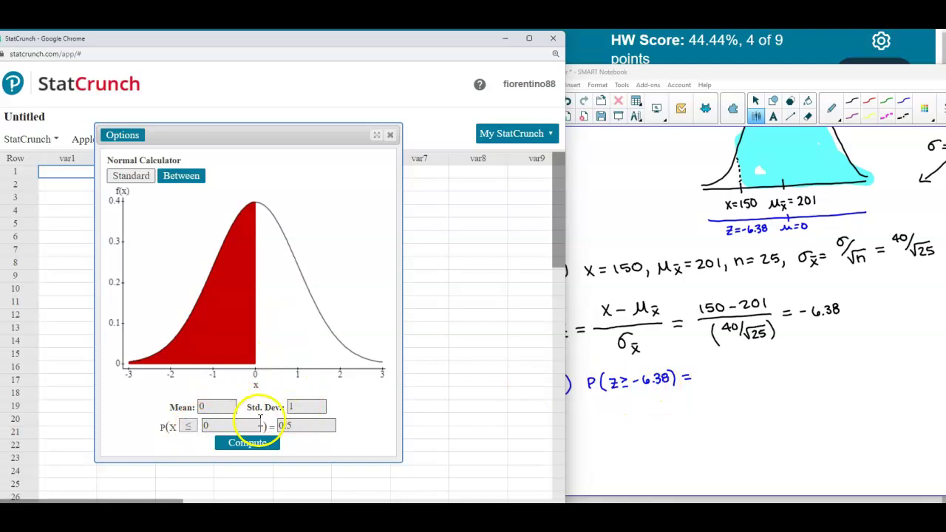
# - Compute P(Z ≥ −6.38) = 1 and write 1.0000 into step 3
pyautogui.click(187, 433)
pyautogui.click(189, 441)
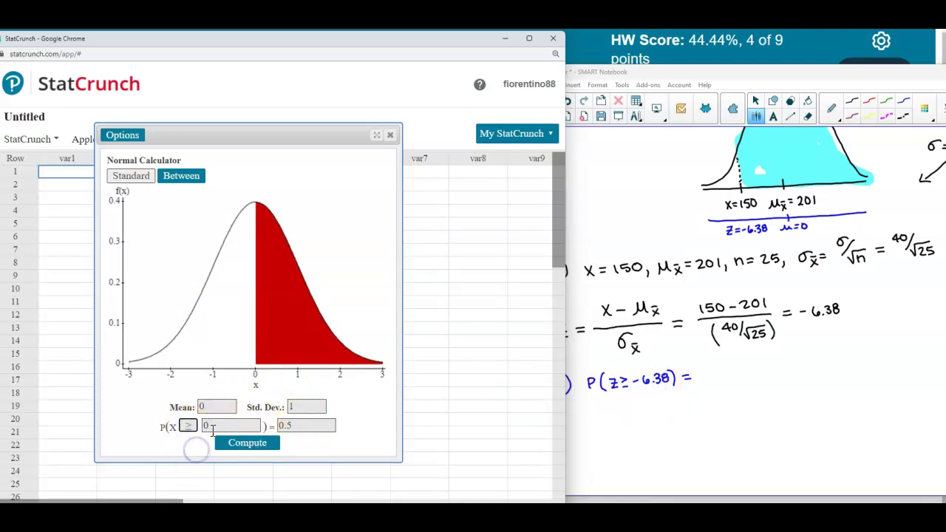
pyautogui.click(204, 432)
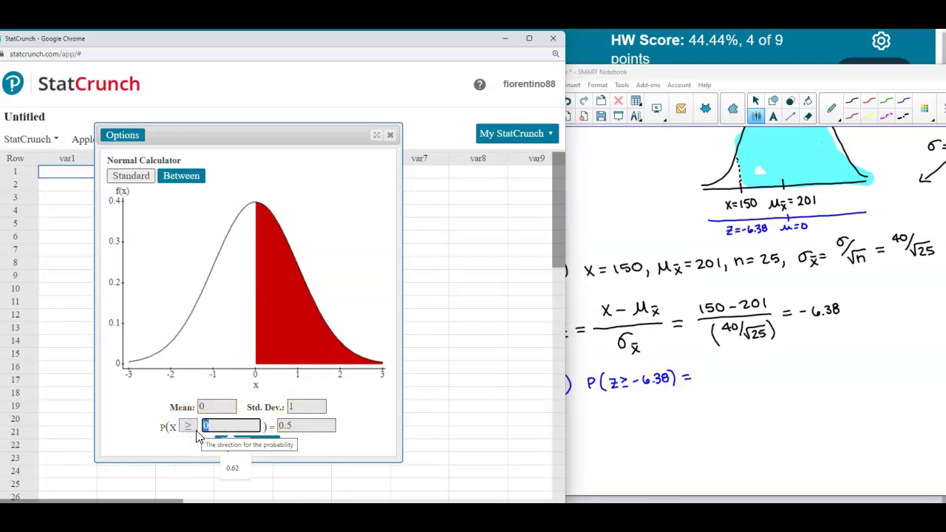
pyautogui.write('-6.38')
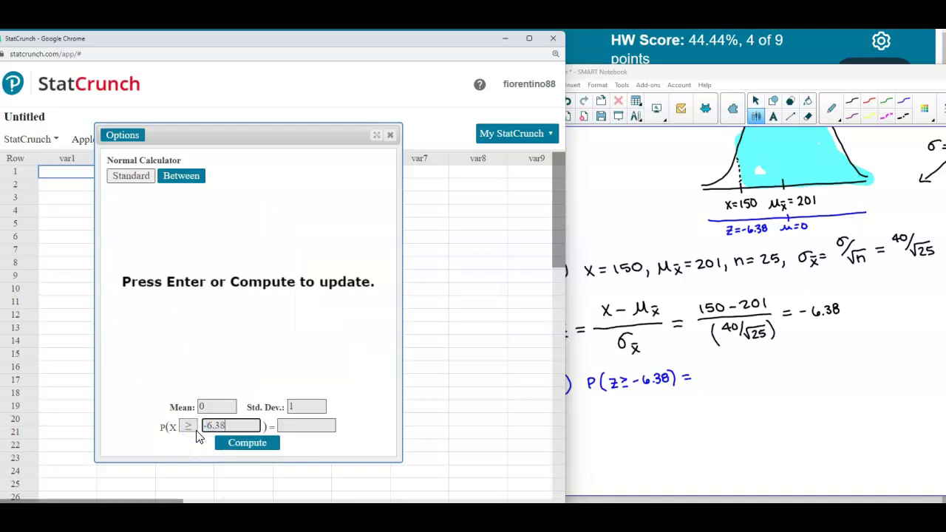
pyautogui.press('Return')
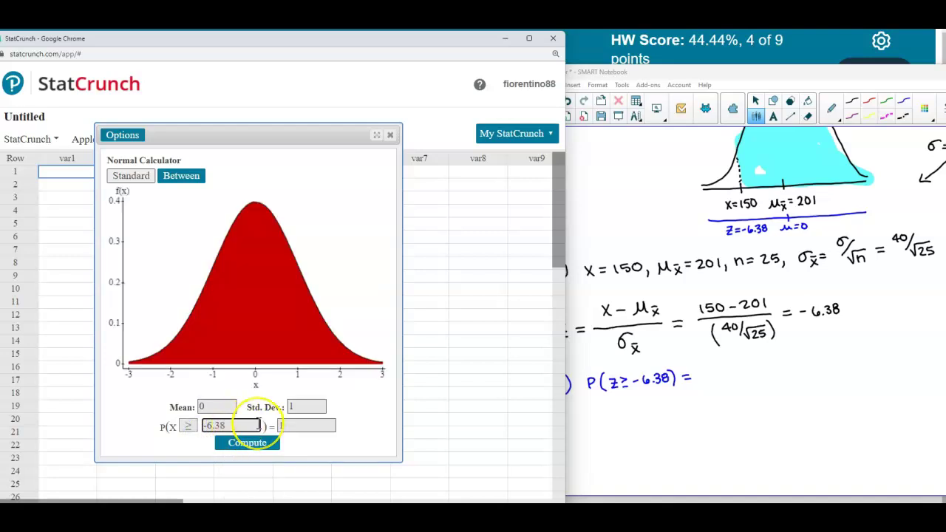
pyautogui.moveTo(706, 372)
pyautogui.mouseDown()
pyautogui.moveTo(705, 382)
pyautogui.moveTo(718, 374)
pyautogui.mouseUp()
pyautogui.click(710, 380)
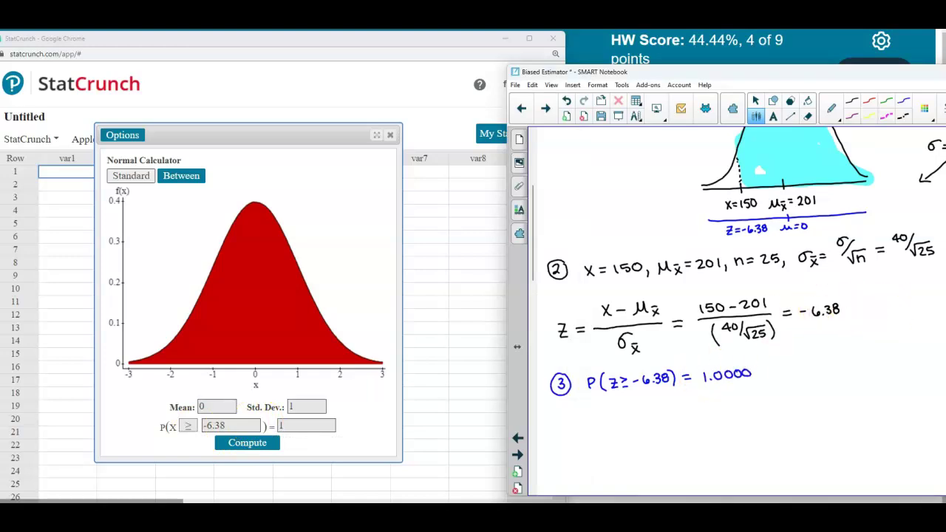
pyautogui.click(567, 58)
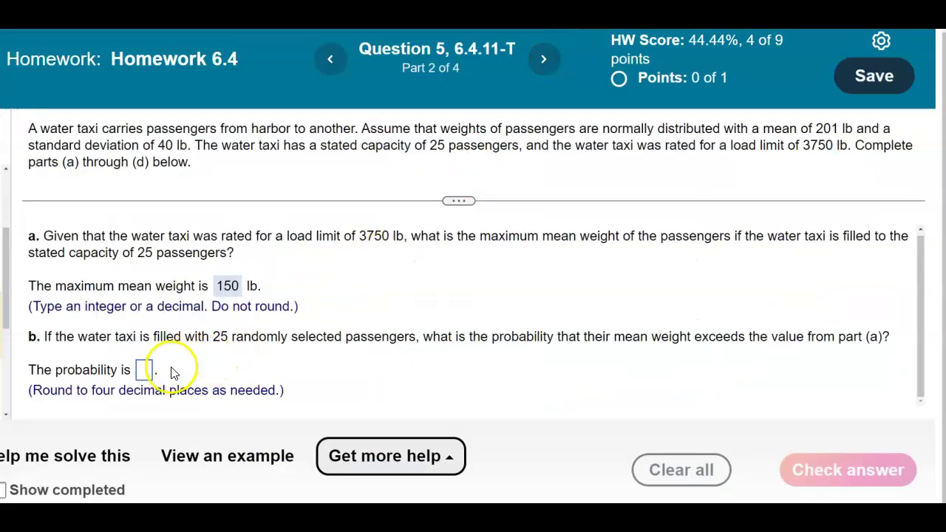
# - Enter 1.0000 as the part (b) probability, check it, and dismiss the Nice work message
pyautogui.click(146, 372)
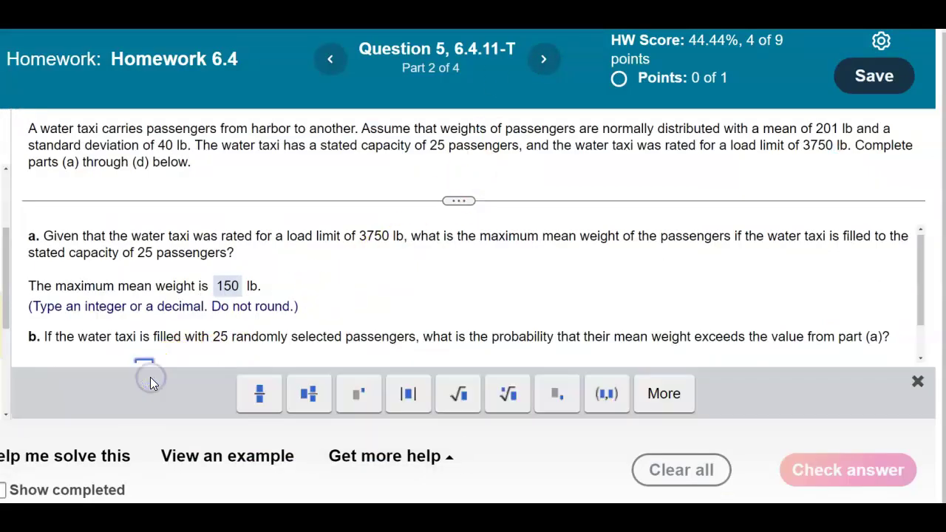
pyautogui.write('1.0000')
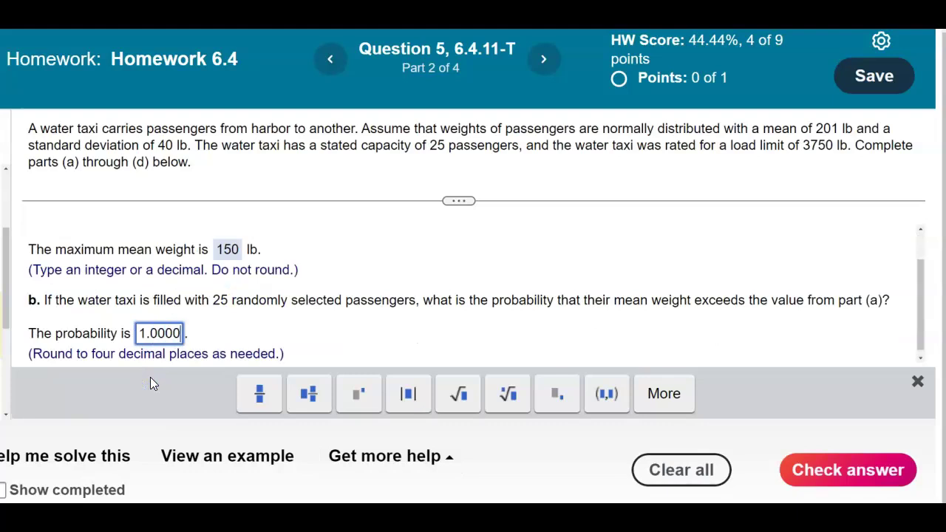
pyautogui.click(150, 377)
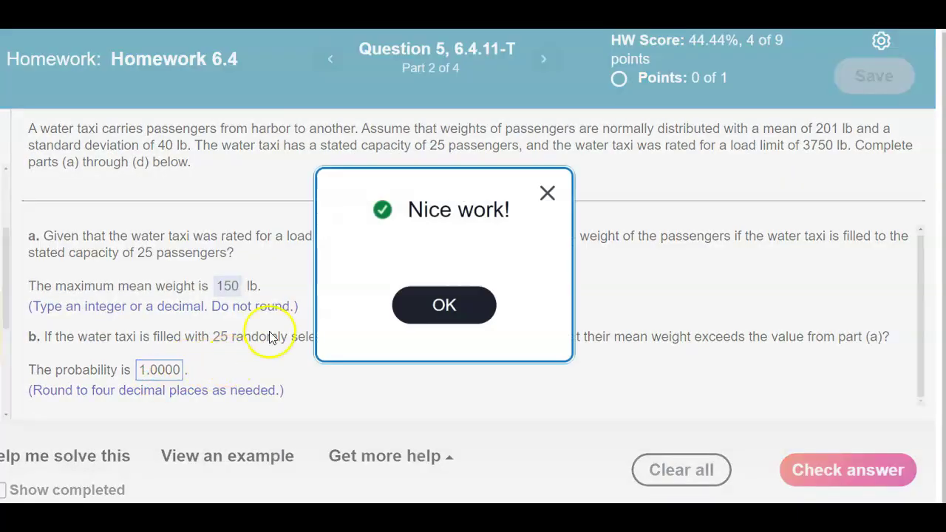
pyautogui.click(407, 307)
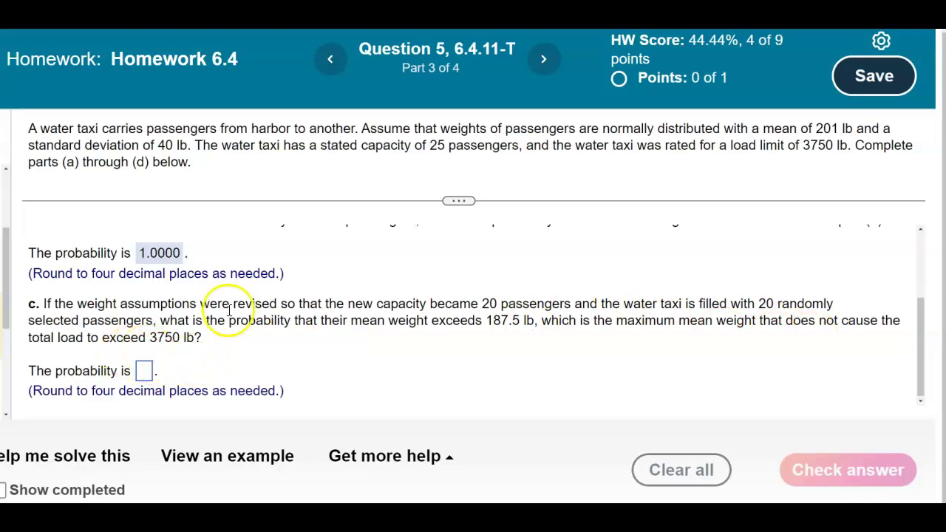
# - Rule a separator line under the part (b) work with the pen
pyautogui.moveTo(462, 200); pyautogui.dragTo(478, 96)
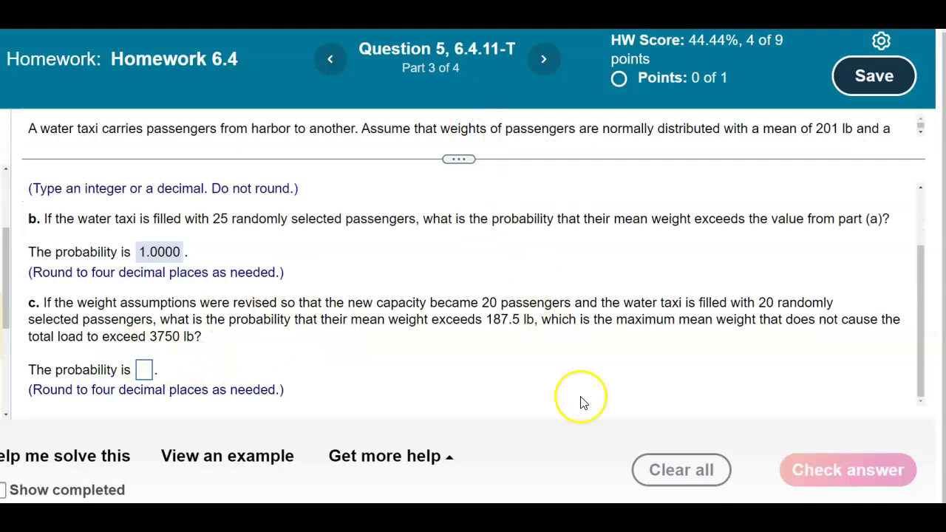
pyautogui.hotkey('alt', 'Tab')
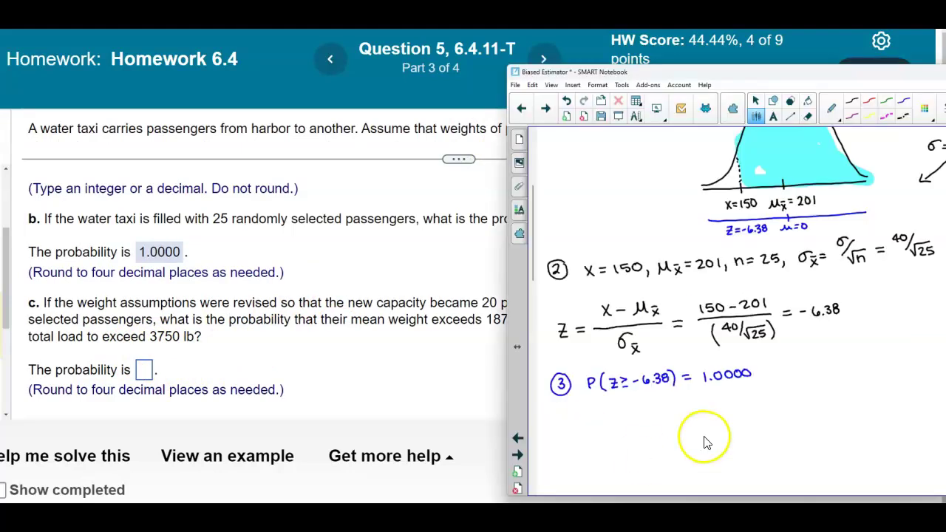
pyautogui.scroll(-5, 707, 440)
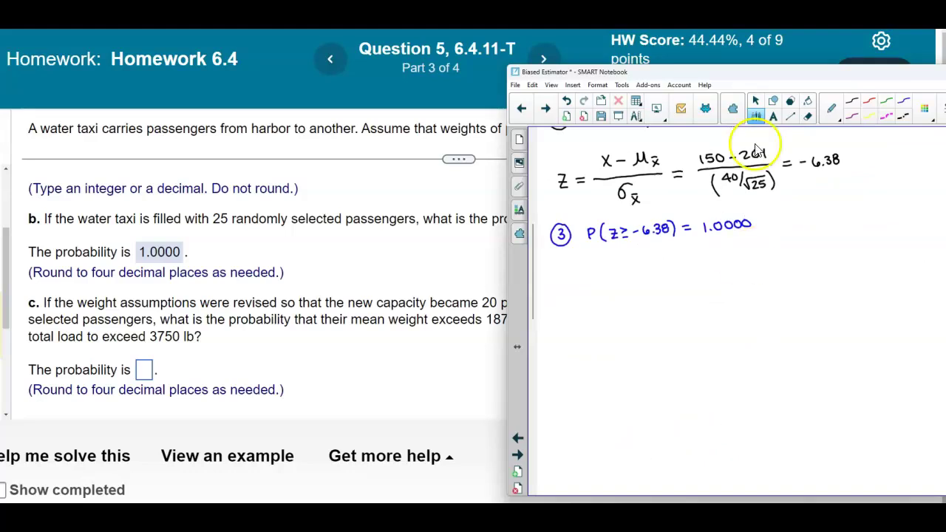
pyautogui.moveTo(812, 71); pyautogui.dragTo(686, 85)
pyautogui.click(724, 112)
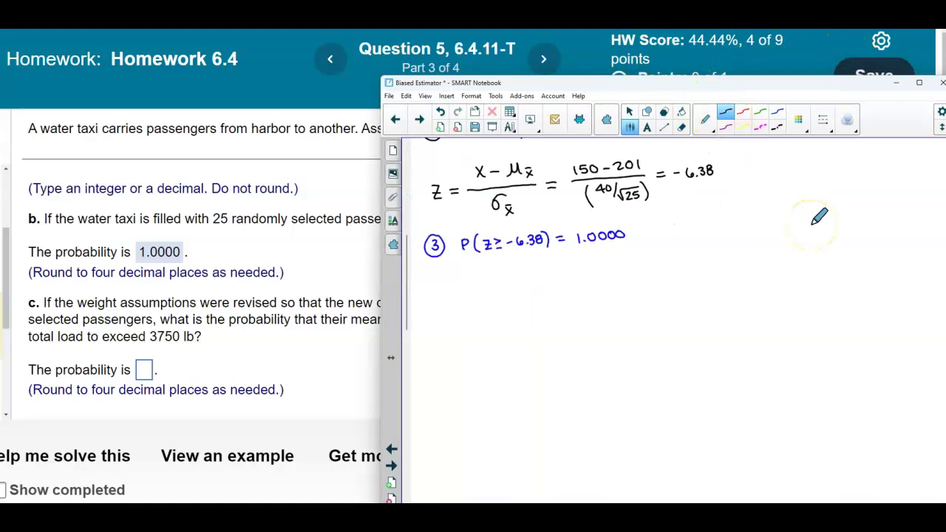
pyautogui.click(822, 119)
pyautogui.click(822, 118)
pyautogui.moveTo(412, 271); pyautogui.dragTo(914, 259)
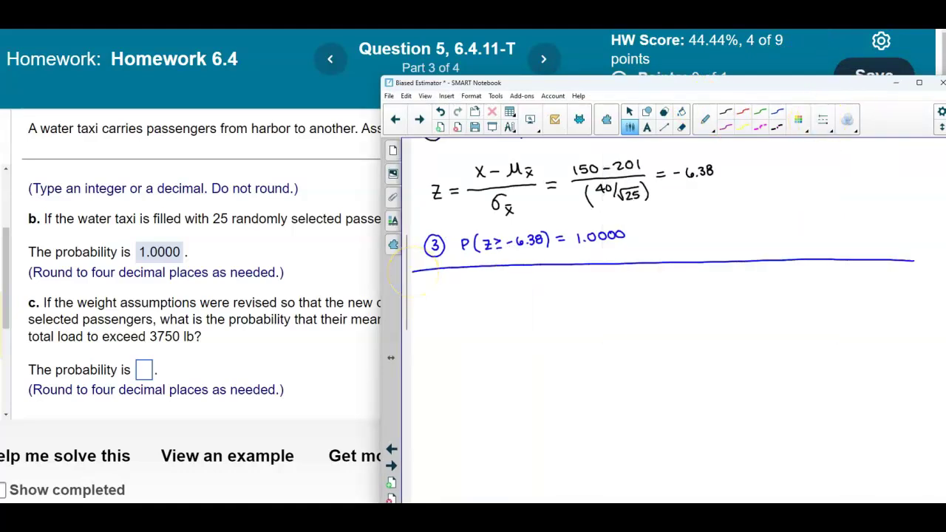
# - With the thinnest line, draw a baseline and new bell curve for part (c)
pyautogui.click(822, 118)
pyautogui.click(635, 175)
pyautogui.click(822, 119)
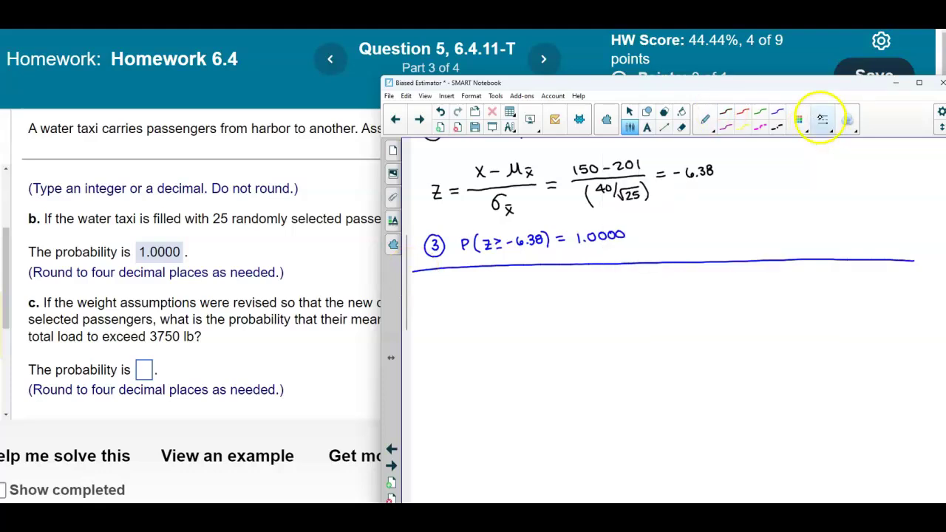
pyautogui.moveTo(563, 361); pyautogui.dragTo(743, 356)
pyautogui.moveTo(577, 352)
pyautogui.mouseDown()
pyautogui.moveTo(636, 277)
pyautogui.moveTo(675, 276)
pyautogui.moveTo(746, 352)
pyautogui.mouseUp()
# - Label the curve's mean 201, write σ = 40, and mark 187.5 left of the mean
pyautogui.moveTo(830, 86); pyautogui.dragTo(693, 163)
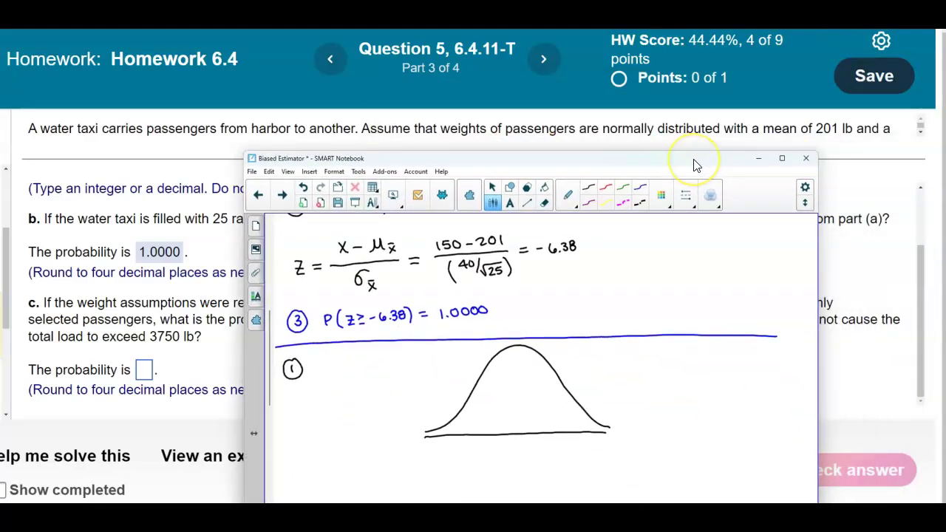
pyautogui.moveTo(519, 428); pyautogui.dragTo(520, 438)
pyautogui.moveTo(553, 442); pyautogui.dragTo(554, 451)
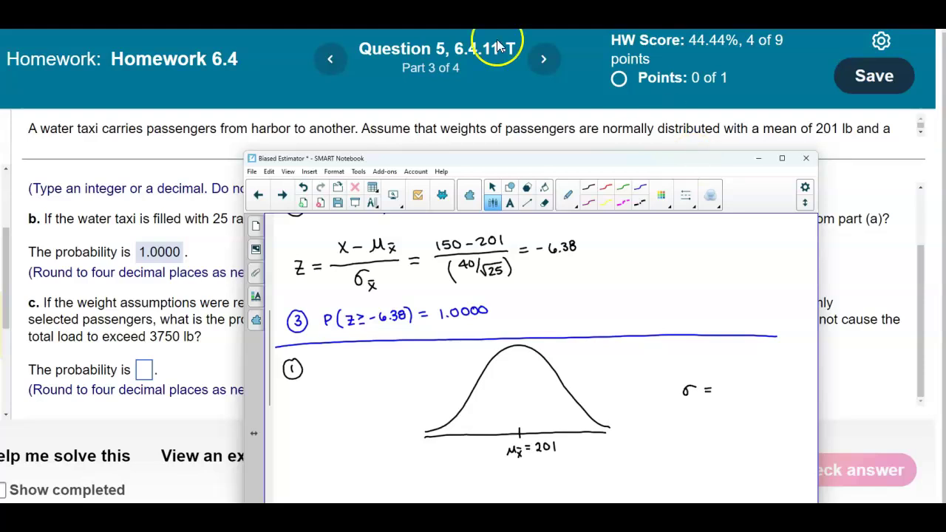
pyautogui.click(192, 201)
pyautogui.moveTo(453, 156); pyautogui.dragTo(448, 177)
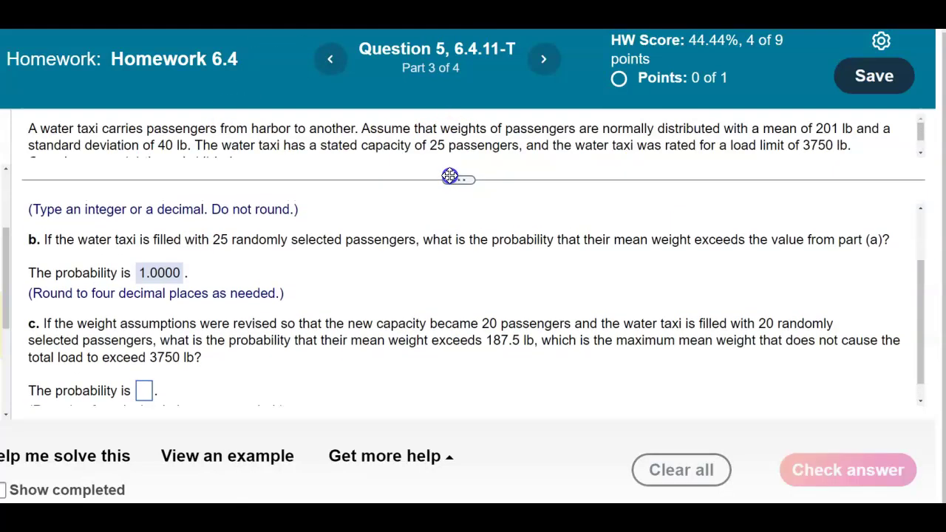
pyautogui.hotkey('alt', 'Tab')
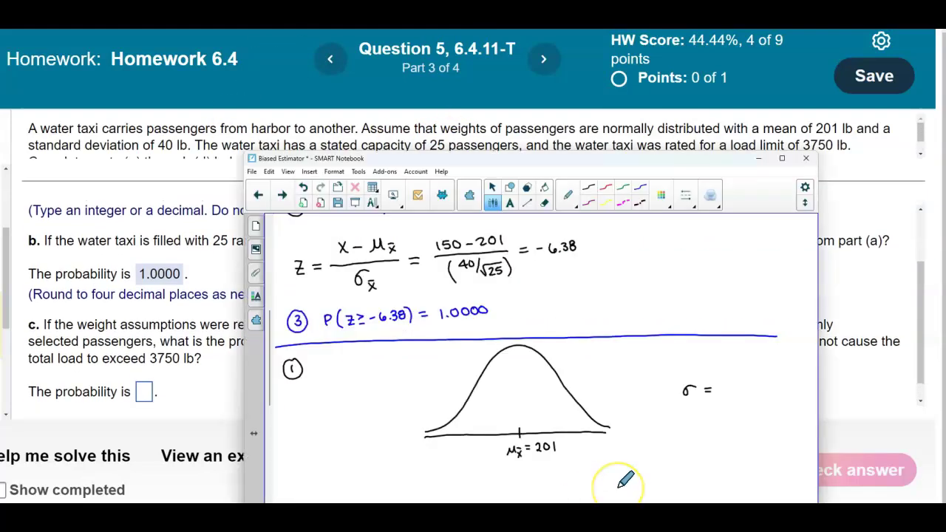
pyautogui.moveTo(723, 380); pyautogui.dragTo(727, 389)
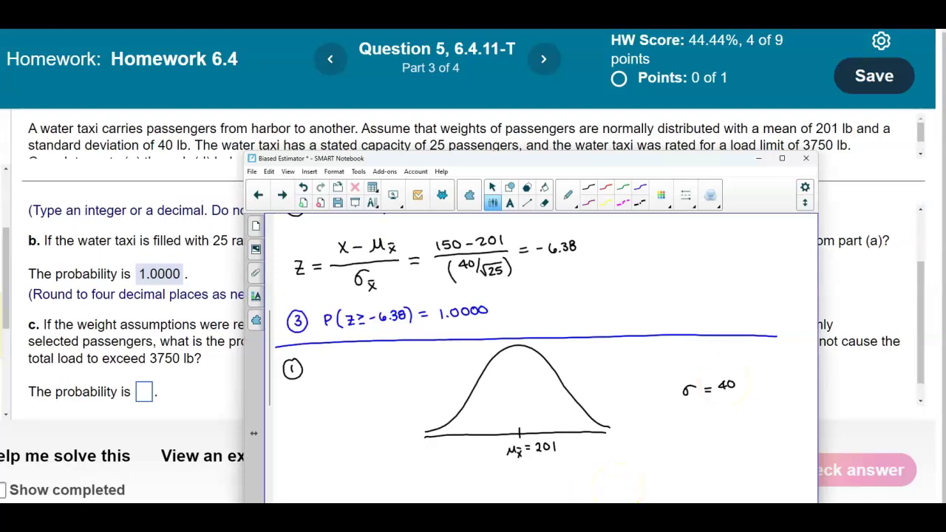
pyautogui.scroll(-1, 891, 268)
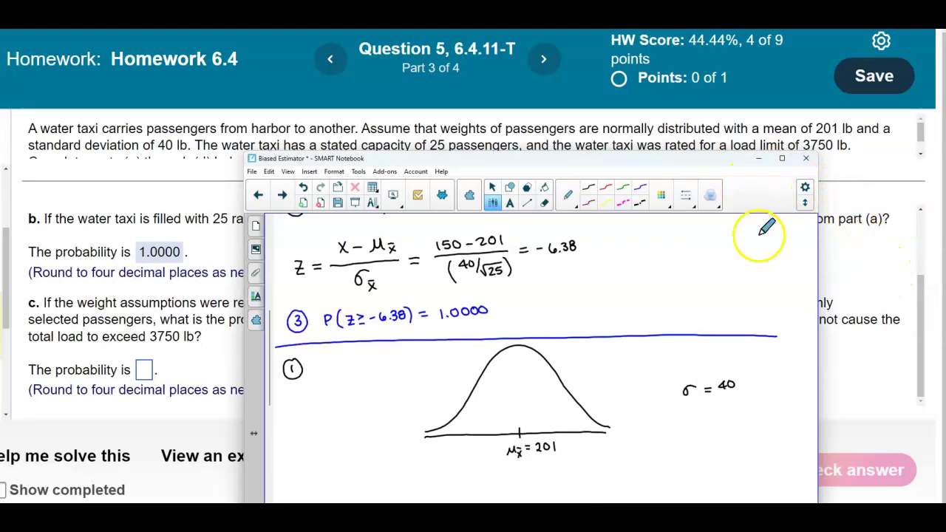
pyautogui.moveTo(593, 169); pyautogui.dragTo(555, 353)
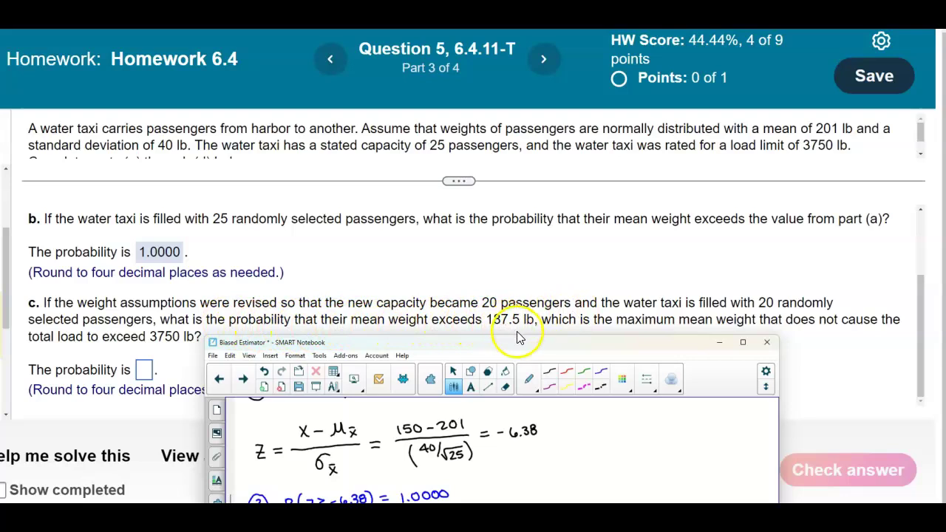
pyautogui.moveTo(517, 340); pyautogui.dragTo(542, 96)
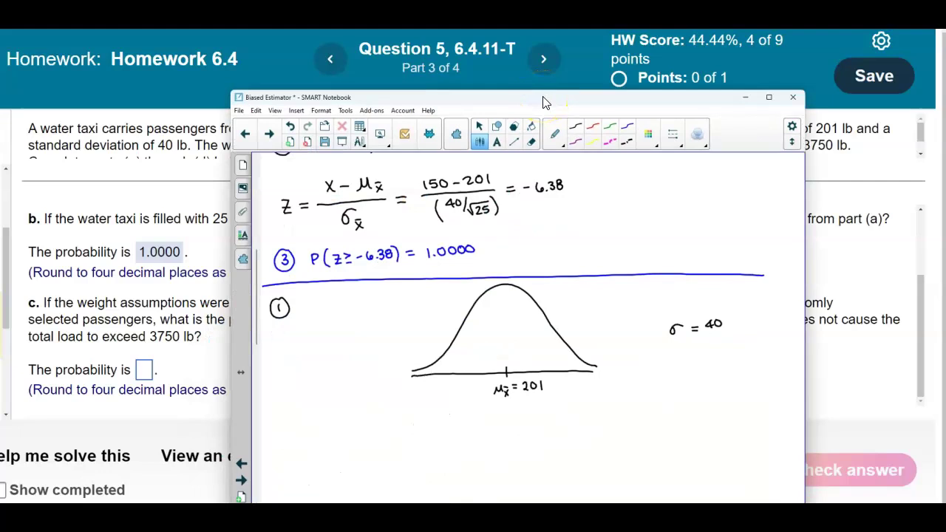
pyautogui.moveTo(484, 367); pyautogui.dragTo(484, 375)
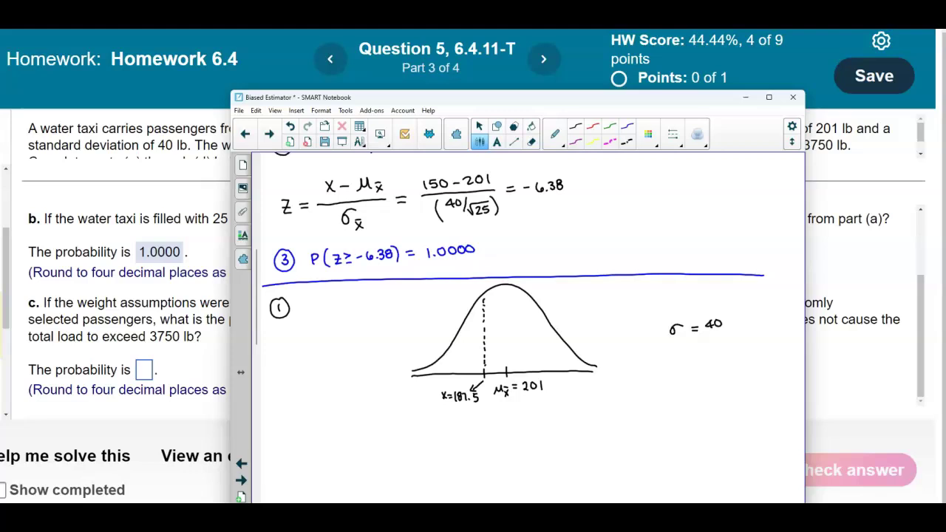
# - Shade the area right of 187.5 in cyan with the highlighter
pyautogui.click(557, 133)
pyautogui.click(518, 213)
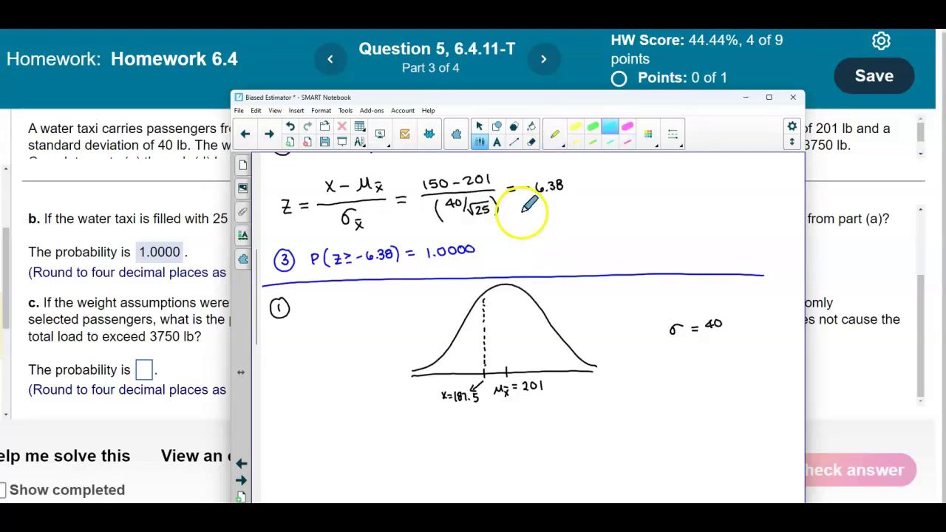
pyautogui.moveTo(486, 295)
pyautogui.mouseDown()
pyautogui.moveTo(492, 368)
pyautogui.moveTo(580, 365)
pyautogui.moveTo(507, 291)
pyautogui.moveTo(509, 347)
pyautogui.moveTo(518, 325)
pyautogui.moveTo(550, 353)
pyautogui.mouseUp()
pyautogui.click(554, 133)
pyautogui.click(526, 167)
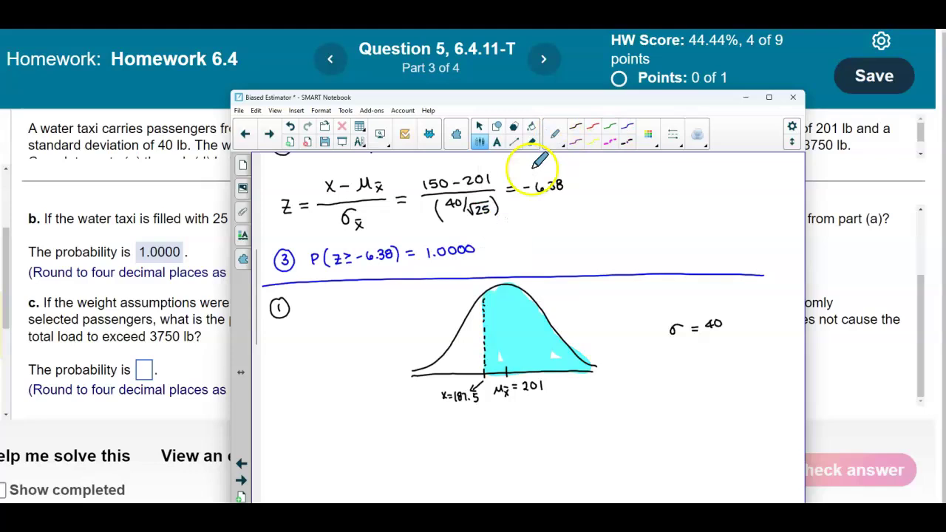
pyautogui.click(672, 134)
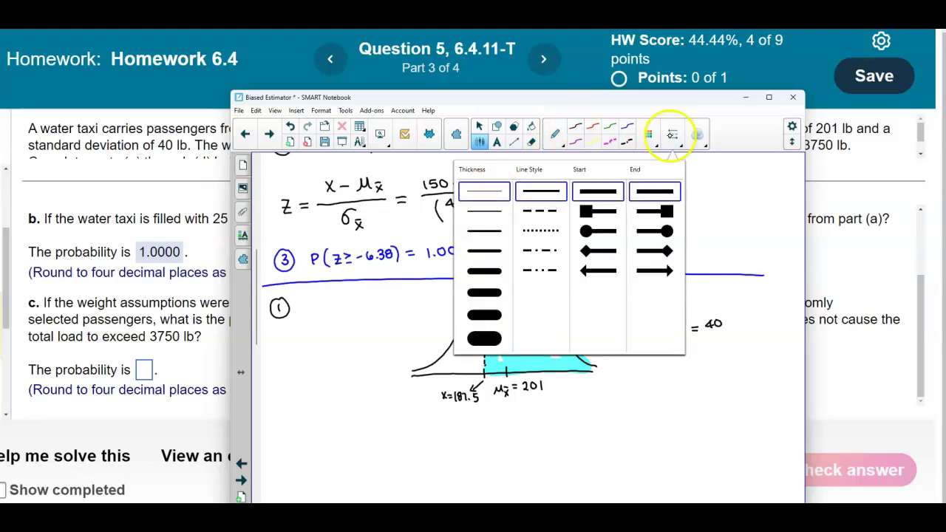
# - Write circled 2 listing x = 187.5, mean 201, n = 20 and σx̄ = 40/√20
pyautogui.click(672, 135)
pyautogui.moveTo(278, 436)
pyautogui.mouseDown()
pyautogui.moveTo(289, 446)
pyautogui.moveTo(287, 432)
pyautogui.mouseUp()
pyautogui.scroll(-1, 467, 423)
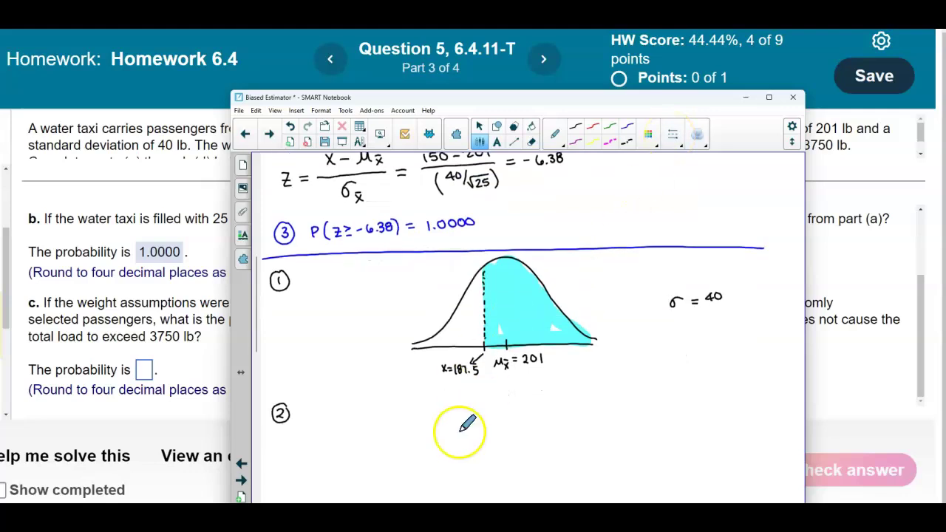
pyautogui.click(479, 126)
pyautogui.click(280, 413)
pyautogui.moveTo(280, 413)
pyautogui.mouseDown()
pyautogui.moveTo(284, 427)
pyautogui.moveTo(312, 433)
pyautogui.mouseUp()
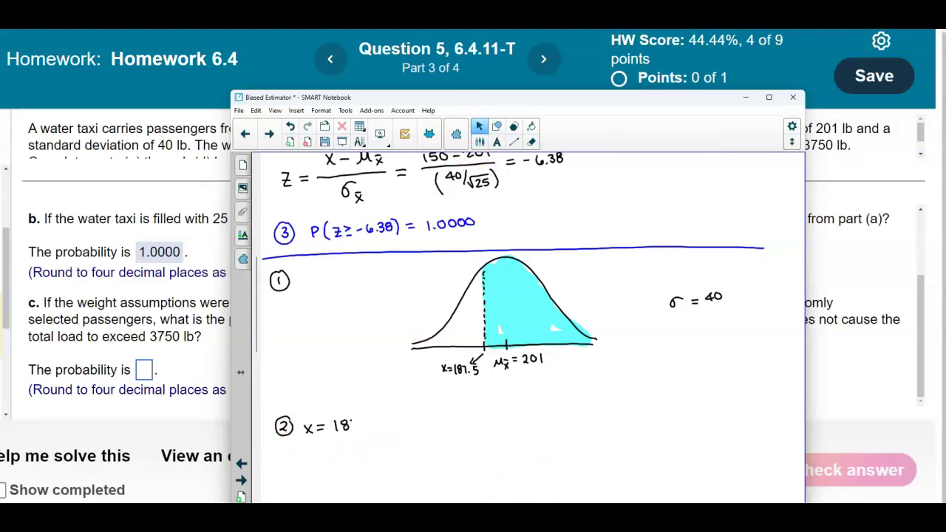
pyautogui.moveTo(367, 420)
pyautogui.mouseDown()
pyautogui.moveTo(361, 427)
pyautogui.moveTo(429, 426)
pyautogui.mouseUp()
pyautogui.moveTo(436, 417); pyautogui.dragTo(437, 425)
pyautogui.click(445, 424)
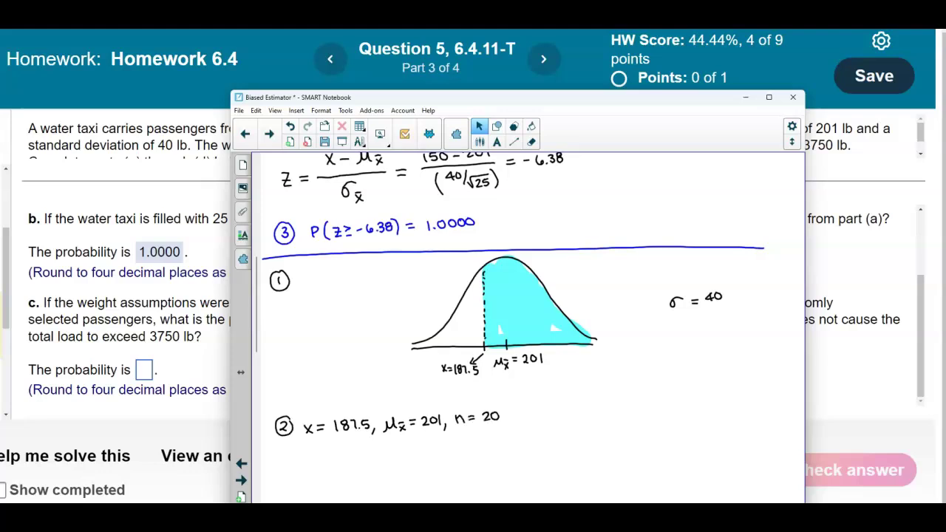
pyautogui.moveTo(525, 413); pyautogui.dragTo(536, 423)
pyautogui.moveTo(536, 415); pyautogui.dragTo(527, 422)
pyautogui.moveTo(596, 403); pyautogui.dragTo(602, 403)
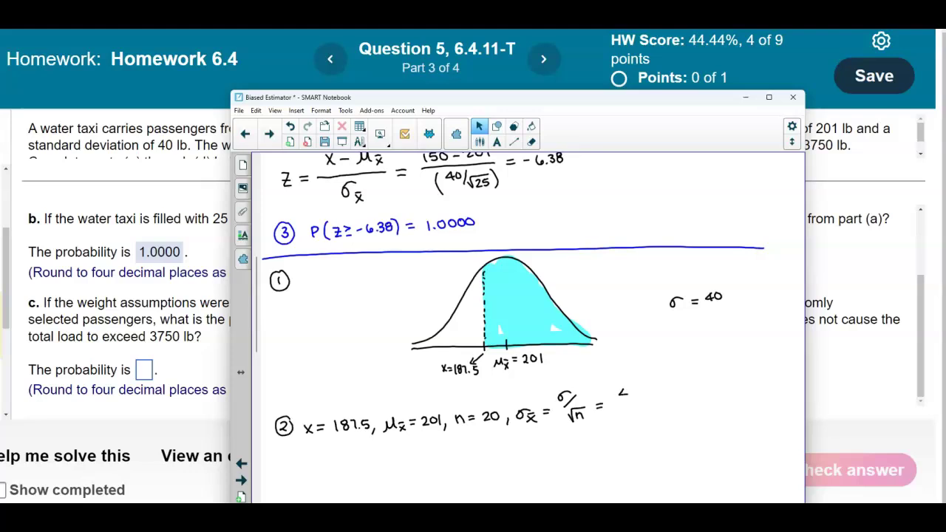
pyautogui.moveTo(645, 402)
pyautogui.mouseDown()
pyautogui.moveTo(660, 398)
pyautogui.moveTo(656, 404)
pyautogui.mouseUp()
pyautogui.scroll(-2, 553, 466)
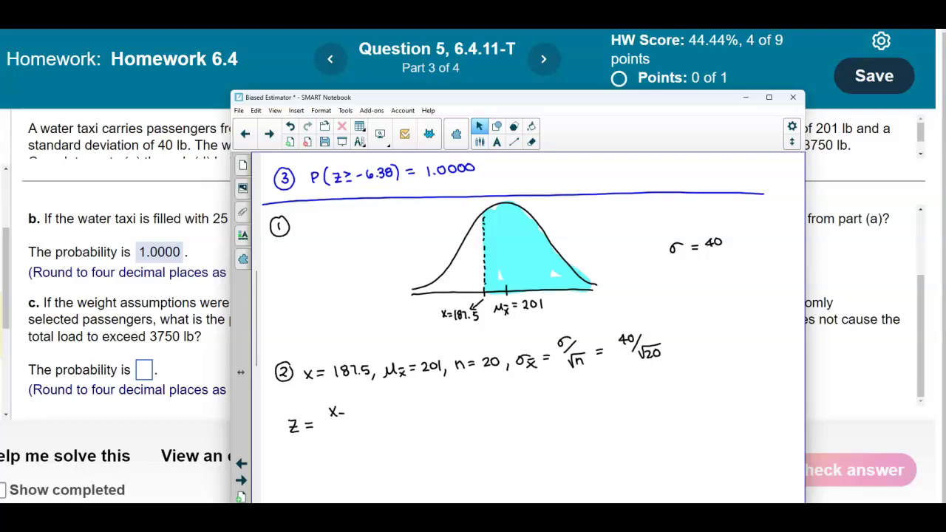
# - Write the z-score as z = (187.5 − 201)/(40/√20) =
pyautogui.moveTo(360, 408)
pyautogui.mouseDown()
pyautogui.moveTo(371, 417)
pyautogui.moveTo(371, 406)
pyautogui.moveTo(333, 425)
pyautogui.moveTo(352, 452)
pyautogui.mouseUp()
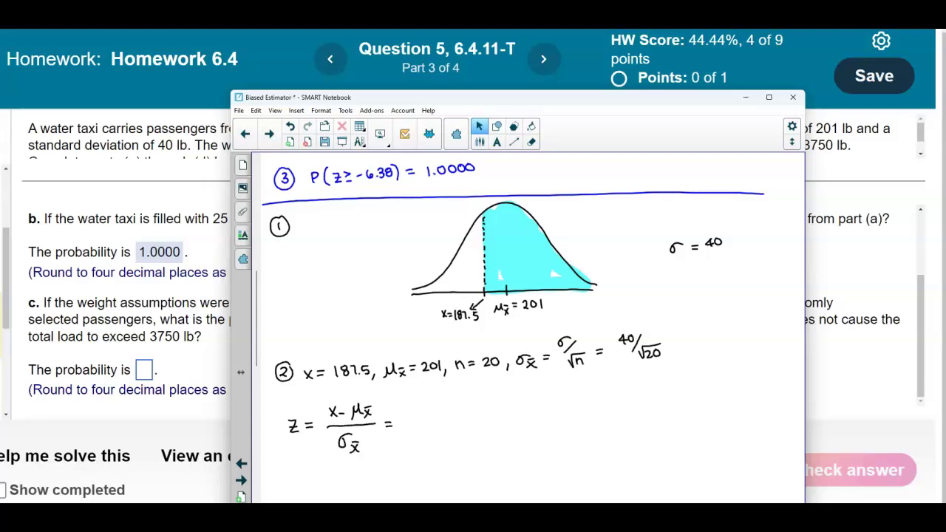
pyautogui.moveTo(411, 406); pyautogui.dragTo(417, 406)
pyautogui.moveTo(462, 403); pyautogui.dragTo(467, 412)
pyautogui.moveTo(472, 404); pyautogui.dragTo(478, 410)
pyautogui.moveTo(420, 420); pyautogui.dragTo(479, 411)
pyautogui.moveTo(427, 425)
pyautogui.mouseDown()
pyautogui.moveTo(453, 438)
pyautogui.moveTo(472, 426)
pyautogui.mouseUp()
pyautogui.moveTo(457, 436); pyautogui.dragTo(470, 437)
pyautogui.moveTo(476, 421)
pyautogui.mouseDown()
pyautogui.moveTo(477, 443)
pyautogui.moveTo(496, 413)
pyautogui.mouseUp()
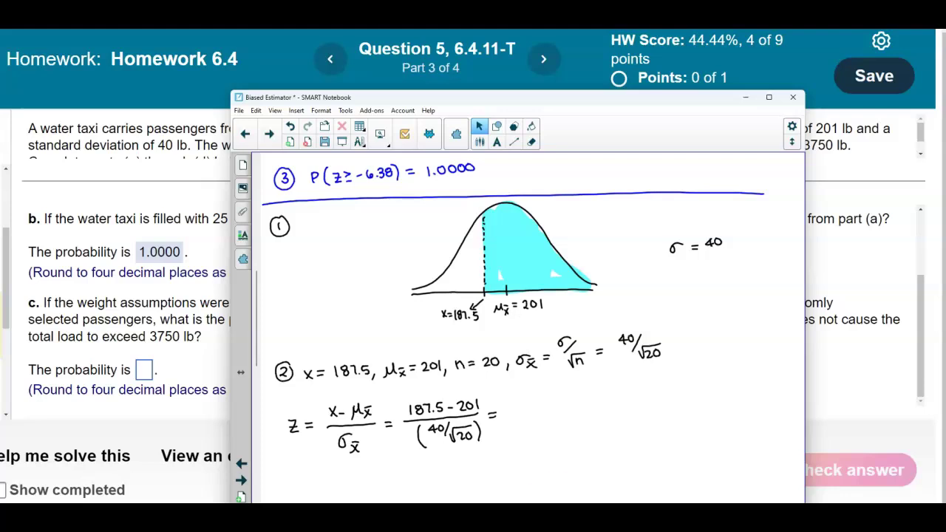
pyautogui.hotkey('alt', 'Tab')
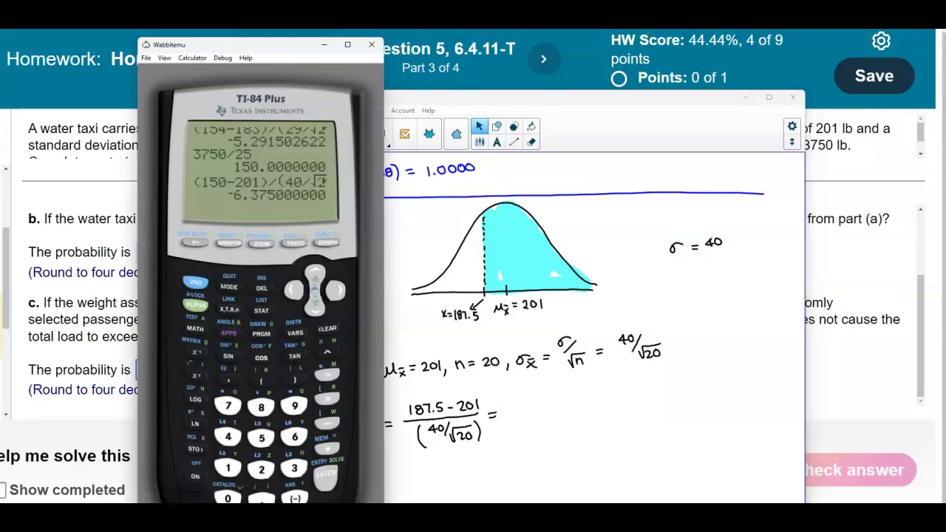
# - Clear the TI-84 and key in the numerator (187.5 − 201)
pyautogui.click(327, 328)
pyautogui.click(231, 467)
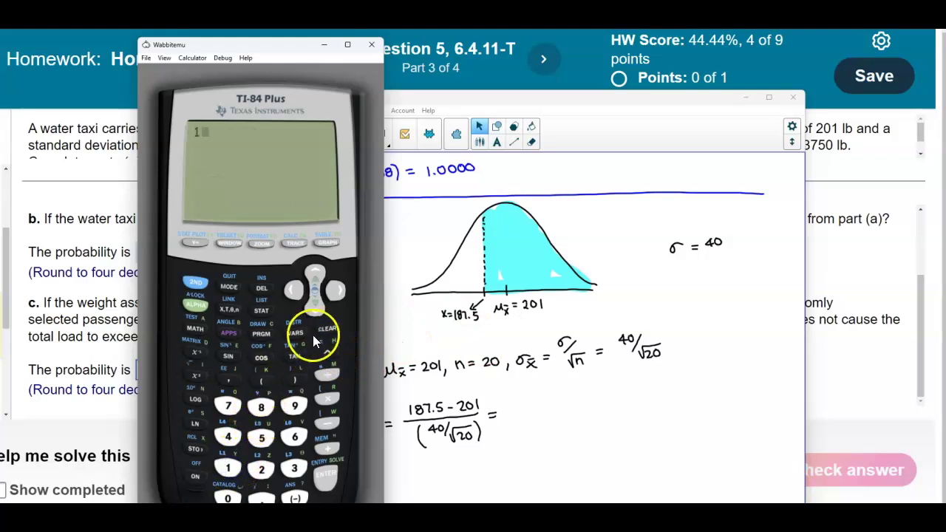
pyautogui.click(327, 333)
pyautogui.click(261, 380)
pyautogui.click(228, 468)
pyautogui.click(260, 406)
pyautogui.click(228, 406)
pyautogui.click(261, 500)
pyautogui.click(261, 437)
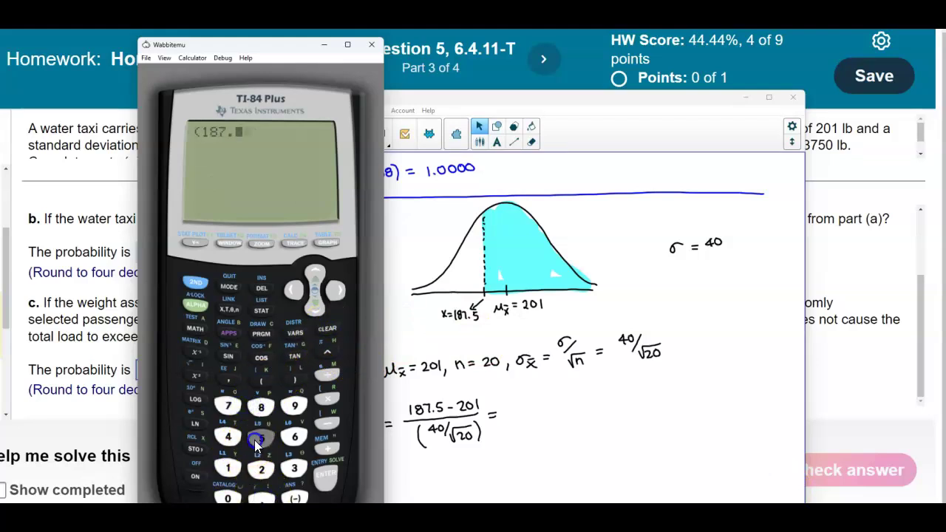
pyautogui.click(325, 423)
pyautogui.click(261, 467)
pyautogui.click(227, 498)
pyautogui.click(230, 468)
# - Divide by 40/√20, evaluate to −1.509345885, and write −1.51 as z
pyautogui.click(295, 381)
pyautogui.click(332, 375)
pyautogui.click(262, 381)
pyautogui.click(229, 437)
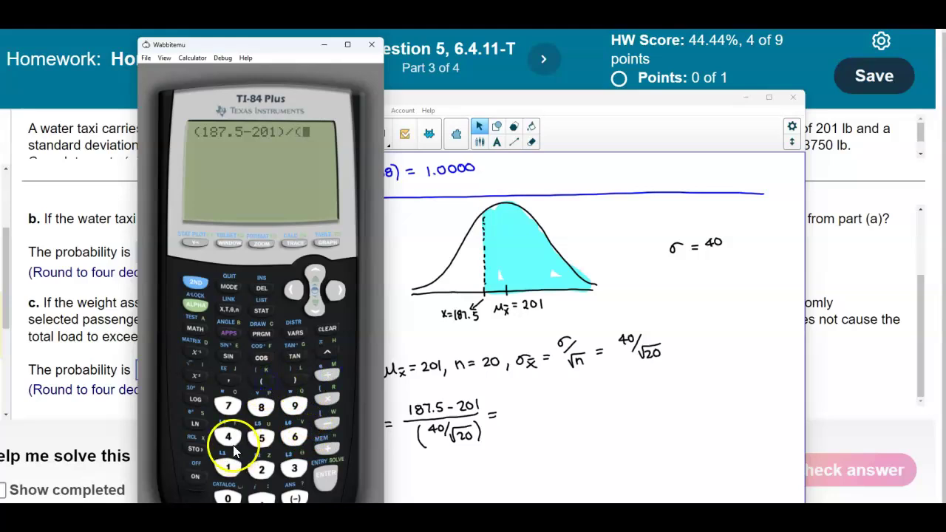
pyautogui.click(229, 496)
pyautogui.click(327, 375)
pyautogui.click(194, 282)
pyautogui.click(197, 357)
pyautogui.click(260, 468)
pyautogui.click(235, 494)
pyautogui.click(303, 376)
pyautogui.click(325, 475)
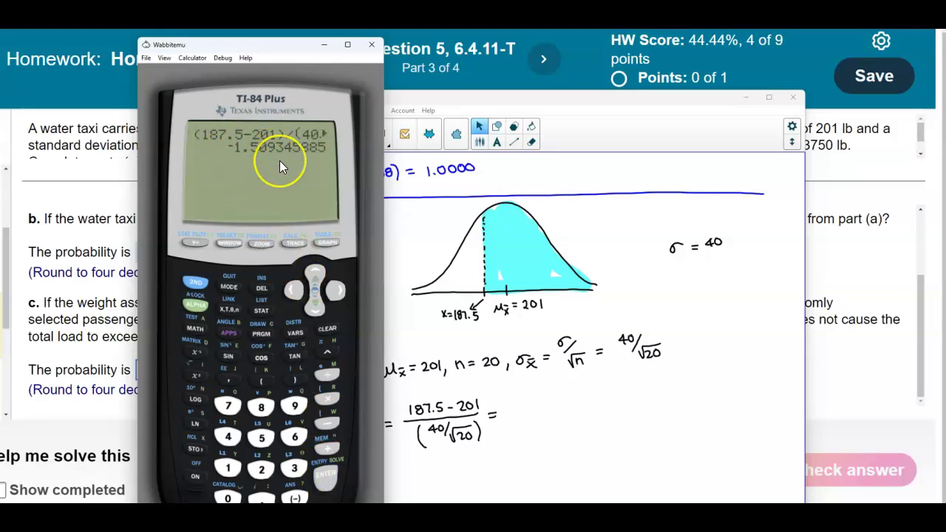
pyautogui.moveTo(504, 414)
pyautogui.mouseDown()
pyautogui.moveTo(517, 418)
pyautogui.moveTo(524, 406)
pyautogui.moveTo(523, 417)
pyautogui.moveTo(533, 416)
pyautogui.mouseUp()
pyautogui.click(523, 416)
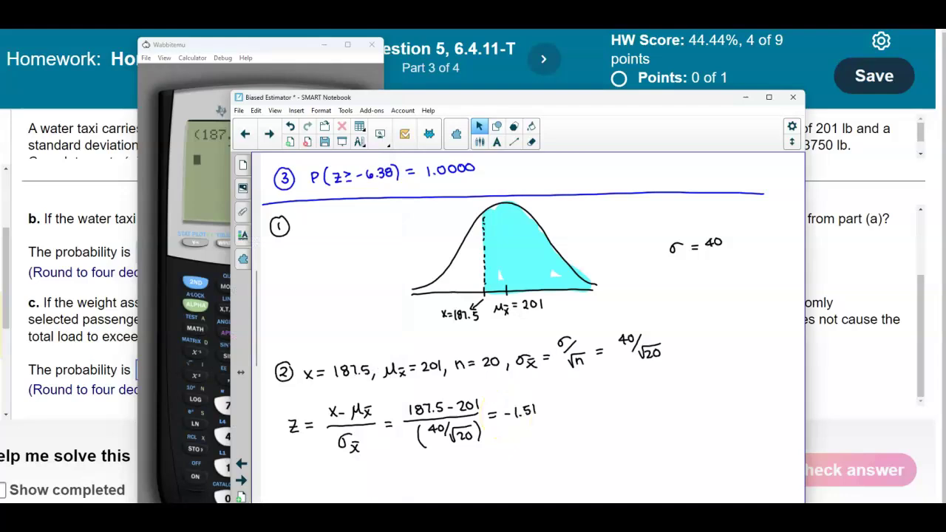
# - Draw a thin z-axis under the curve labelled μ=0 and z = −1.51
pyautogui.click(477, 141)
pyautogui.click(673, 133)
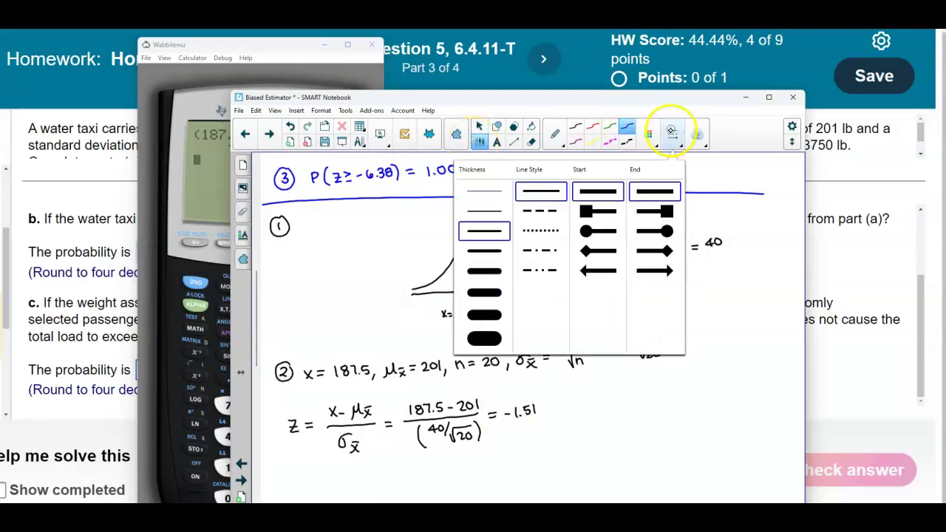
pyautogui.click(484, 192)
pyautogui.moveTo(412, 326); pyautogui.dragTo(599, 318)
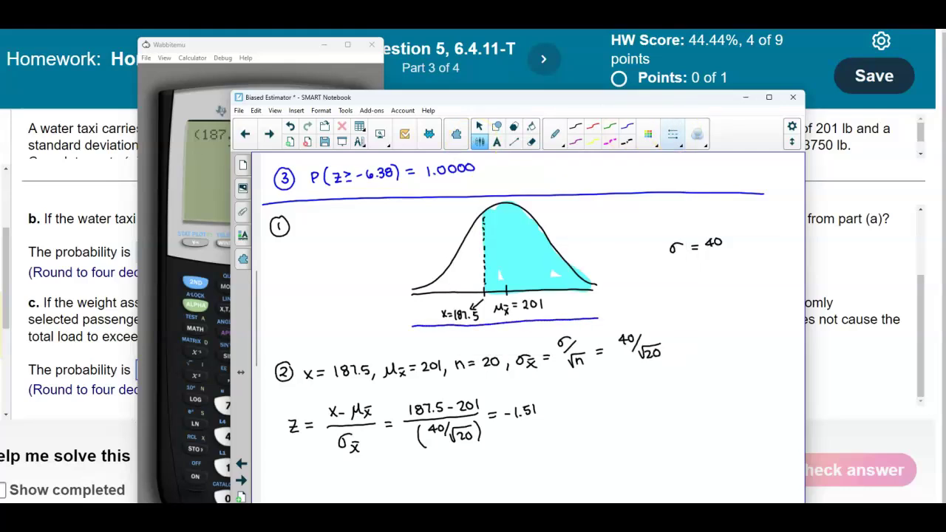
pyautogui.moveTo(502, 329); pyautogui.dragTo(518, 331)
pyautogui.moveTo(511, 333); pyautogui.dragTo(518, 333)
pyautogui.moveTo(525, 328); pyautogui.dragTo(526, 328)
pyautogui.moveTo(441, 332); pyautogui.dragTo(456, 339)
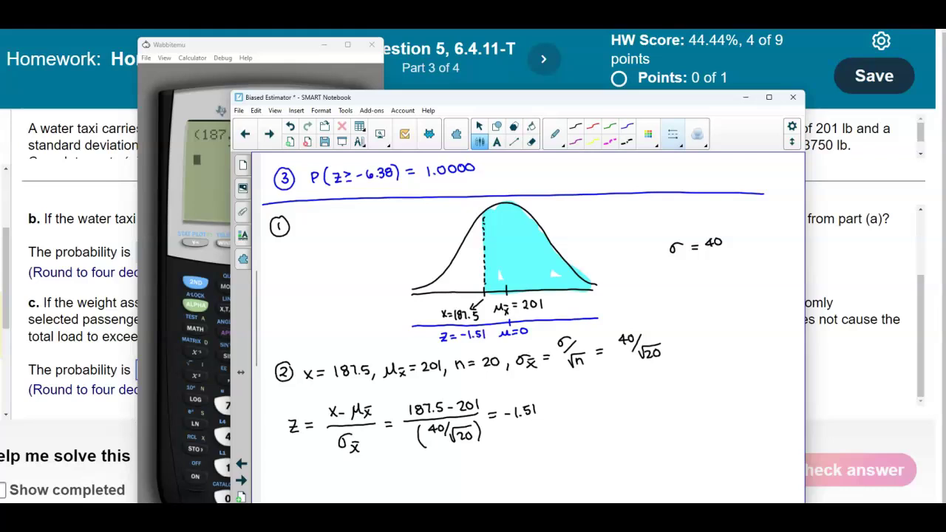
# - Write circled 3 followed by P(Z ≥ −1.51) =
pyautogui.scroll(-1, 714, 165)
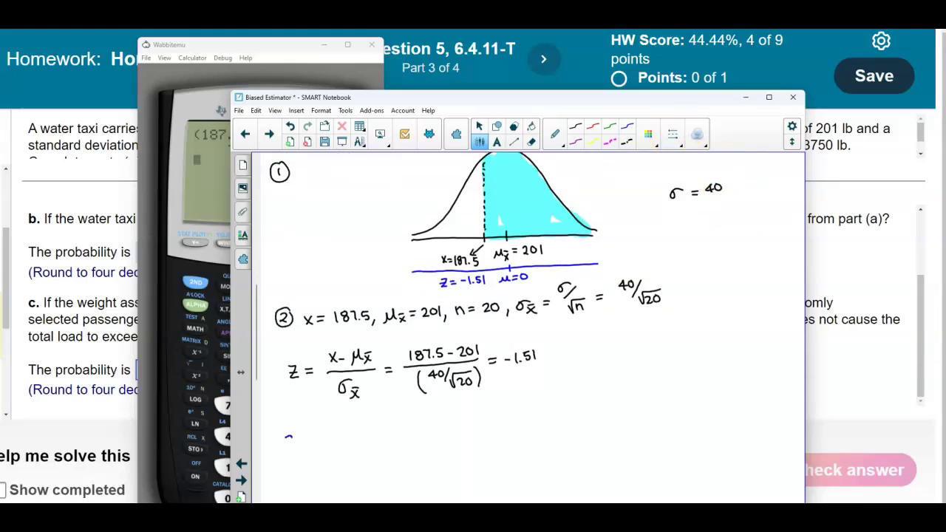
pyautogui.moveTo(288, 431); pyautogui.dragTo(314, 441)
pyautogui.moveTo(330, 431)
pyautogui.mouseDown()
pyautogui.moveTo(330, 448)
pyautogui.moveTo(403, 440)
pyautogui.mouseUp()
pyautogui.moveTo(407, 425); pyautogui.dragTo(408, 443)
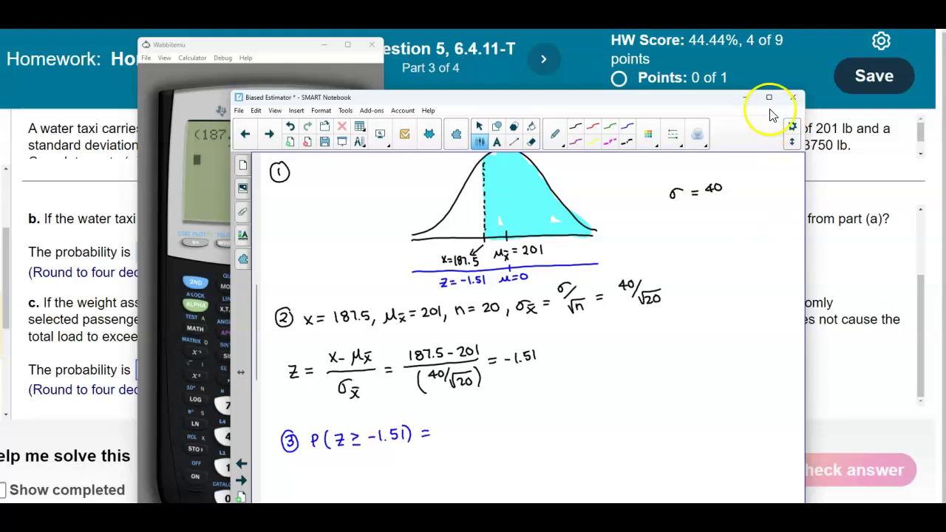
pyautogui.moveTo(547, 96); pyautogui.dragTo(800, 76)
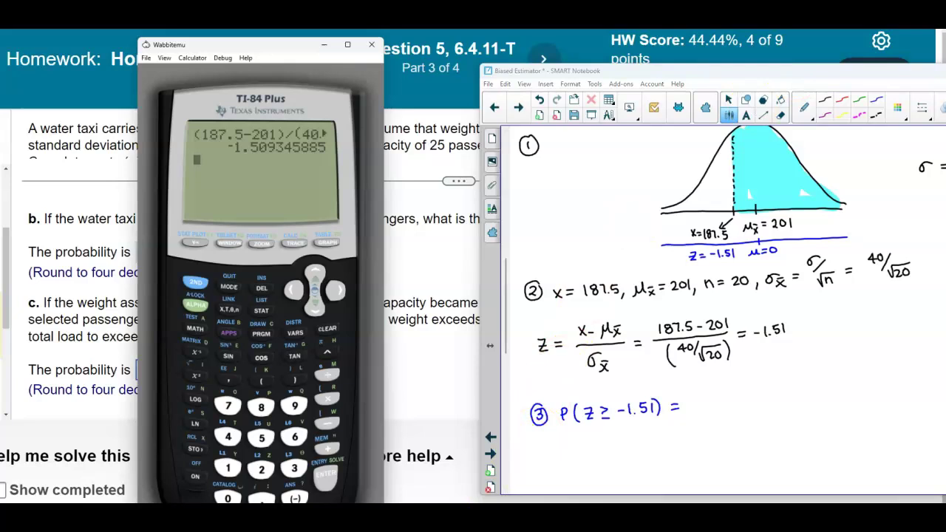
# - Change the StatCrunch bound to −1.51, read P = 0.93447829, and note 0.9345
pyautogui.click(583, 487)
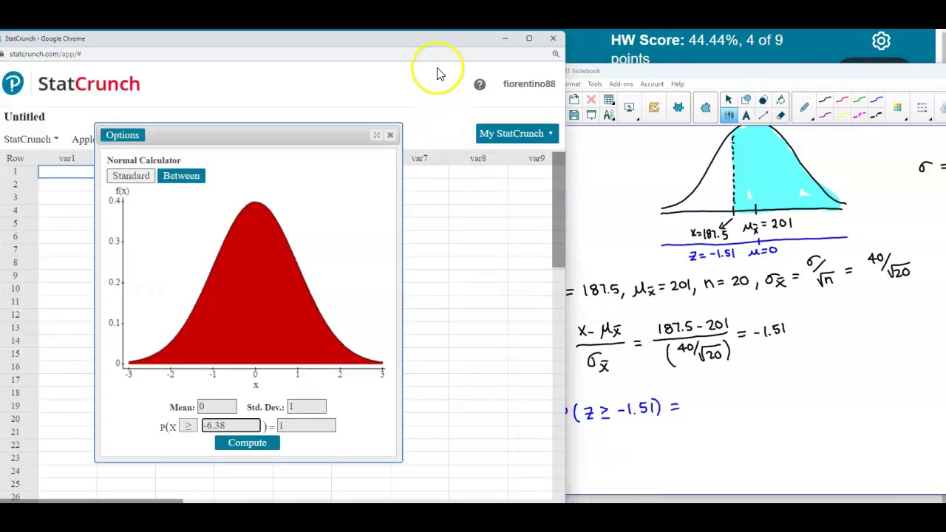
pyautogui.moveTo(401, 43); pyautogui.dragTo(332, 34)
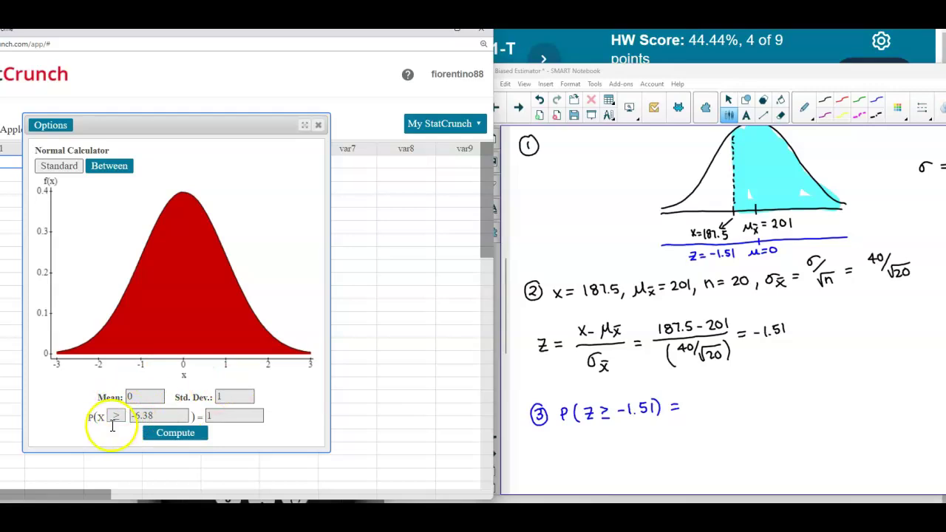
pyautogui.moveTo(160, 416); pyautogui.dragTo(133, 416)
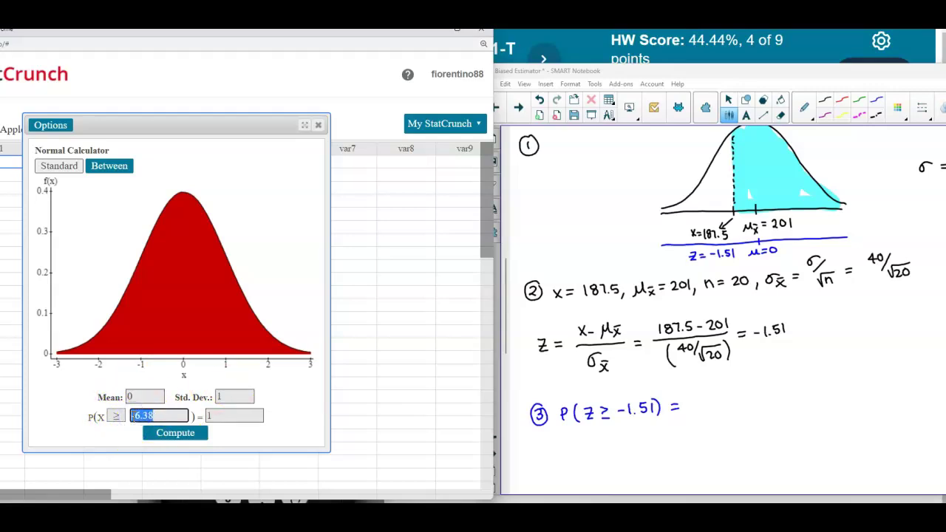
pyautogui.write('-1.51')
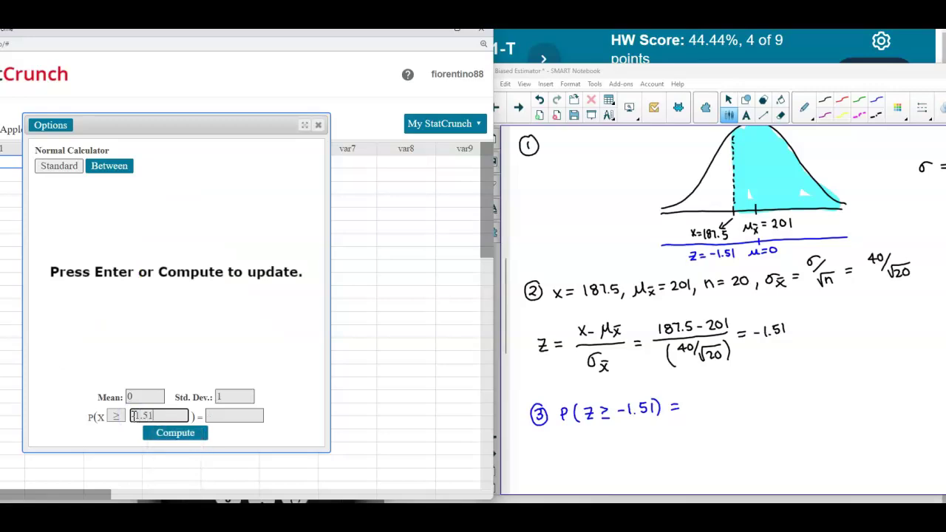
pyautogui.press('Return')
pyautogui.click(235, 416)
pyautogui.moveTo(234, 415); pyautogui.dragTo(211, 416)
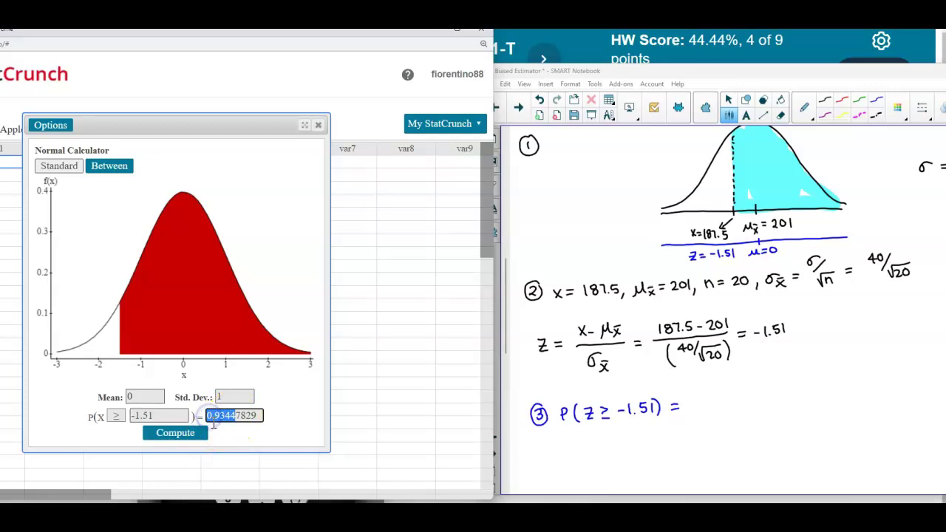
pyautogui.moveTo(215, 423); pyautogui.dragTo(240, 426)
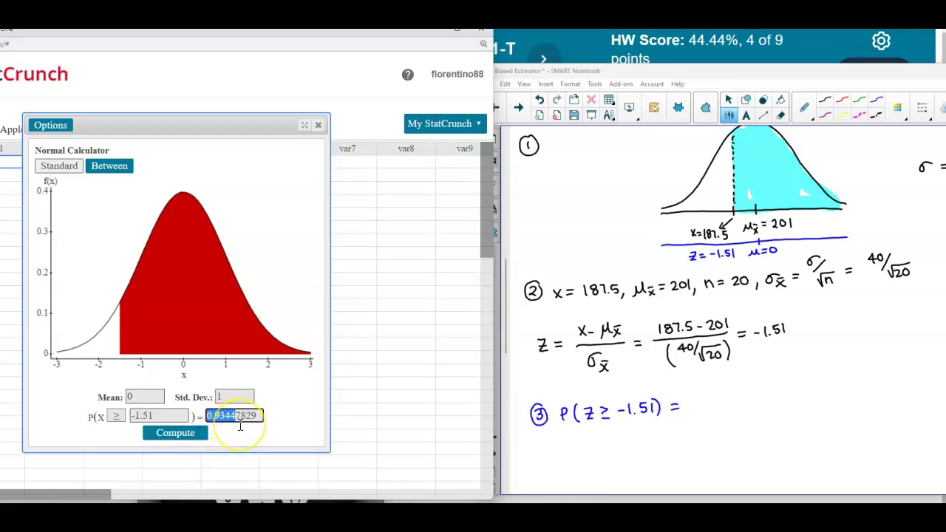
pyautogui.click(698, 403)
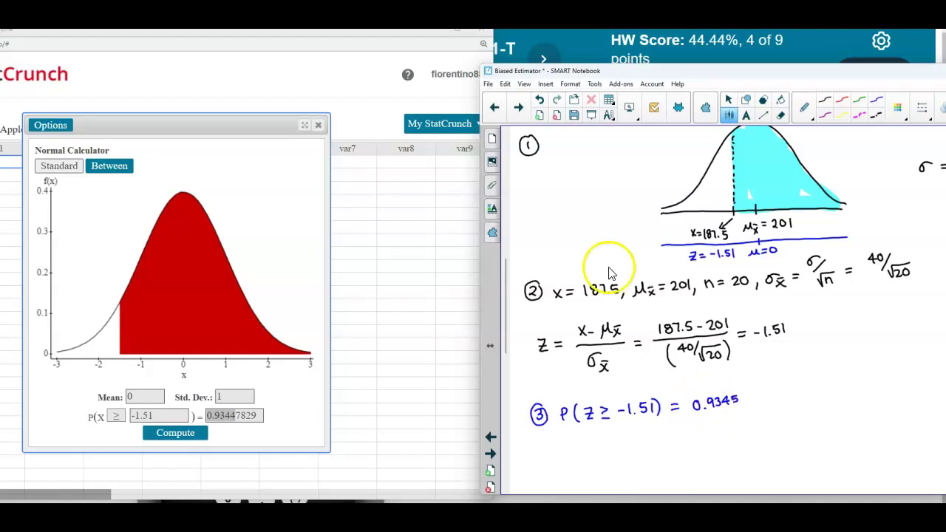
pyautogui.hotkey('alt', 'Tab')
# - Enter 0.9345 for part (c), check it, and continue to part (d)
pyautogui.click(146, 370)
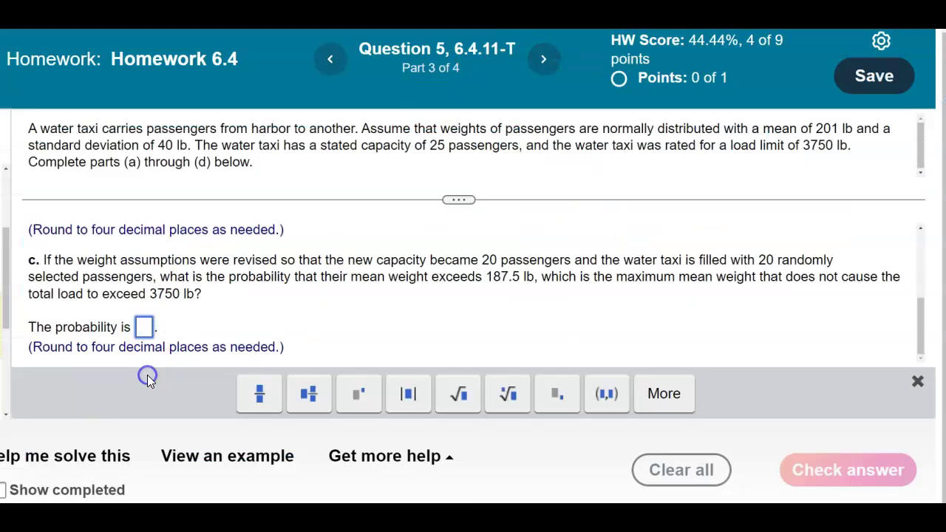
pyautogui.write('0.9345')
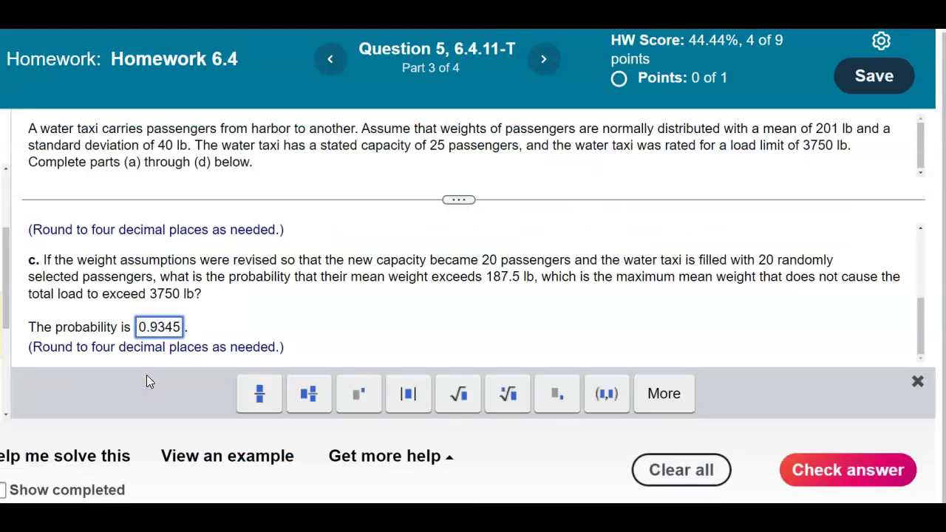
pyautogui.press('Return')
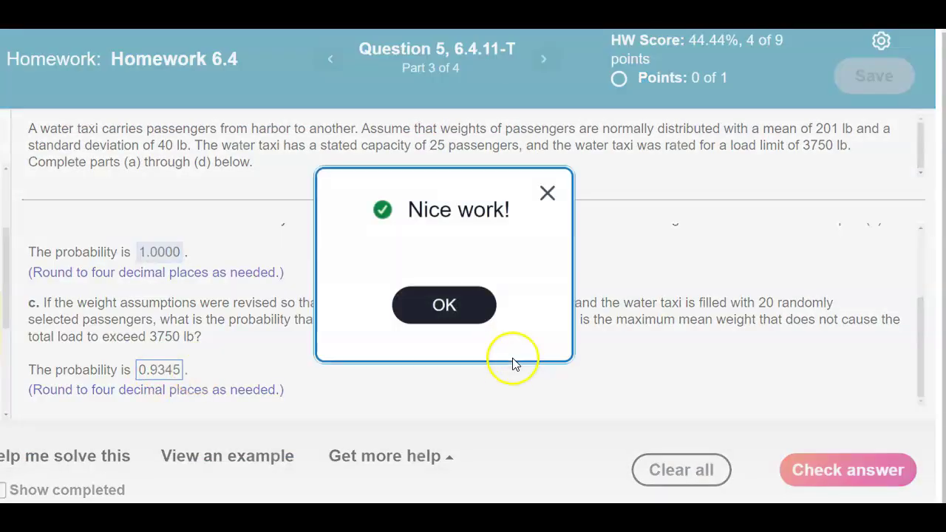
pyautogui.click(483, 310)
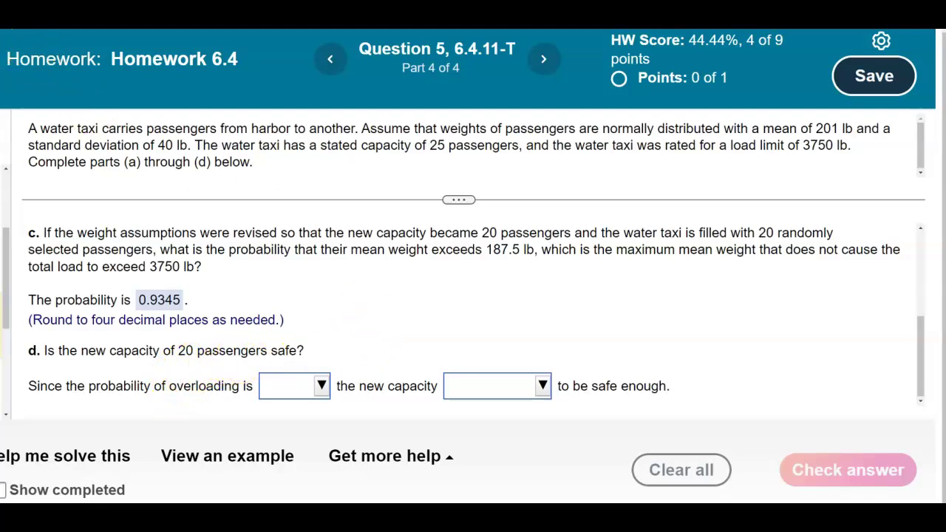
pyautogui.hotkey('alt', 'Tab')
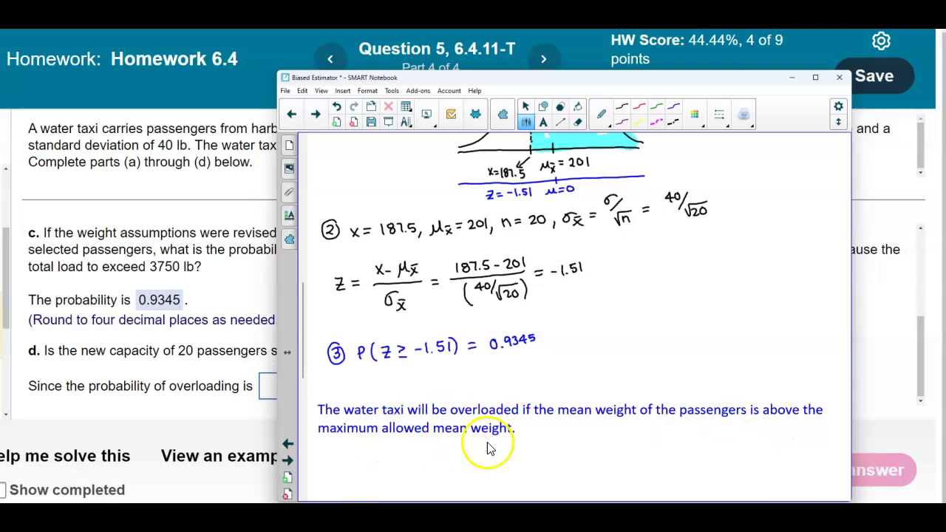
# - Handwrite 0.9345 × 100% = 93.45% beneath the overloading sentence
pyautogui.moveTo(498, 446); pyautogui.dragTo(500, 452)
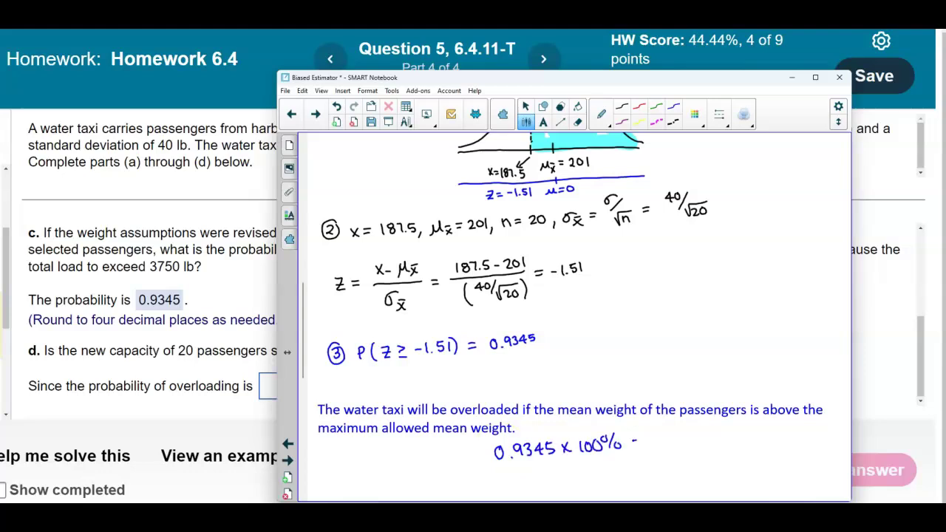
pyautogui.moveTo(675, 437)
pyautogui.mouseDown()
pyautogui.moveTo(676, 446)
pyautogui.moveTo(700, 436)
pyautogui.mouseUp()
pyautogui.click(690, 445)
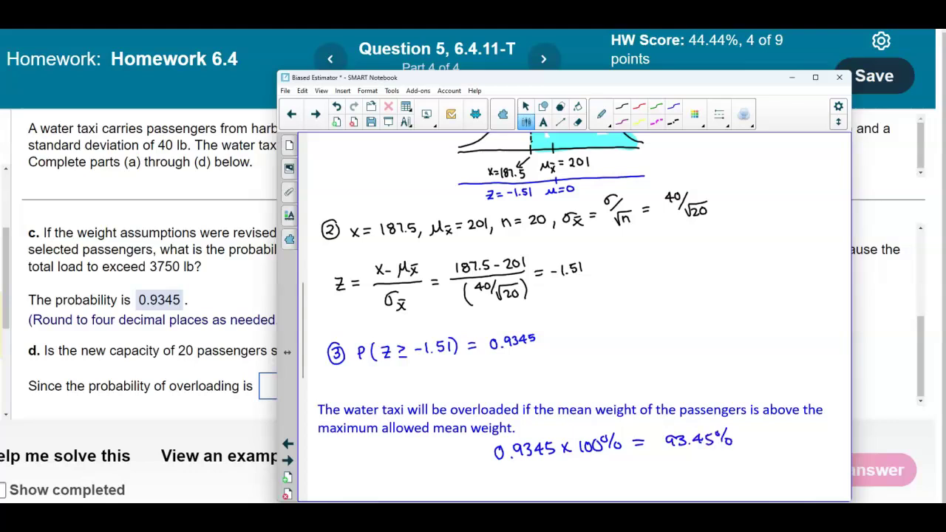
pyautogui.click(118, 414)
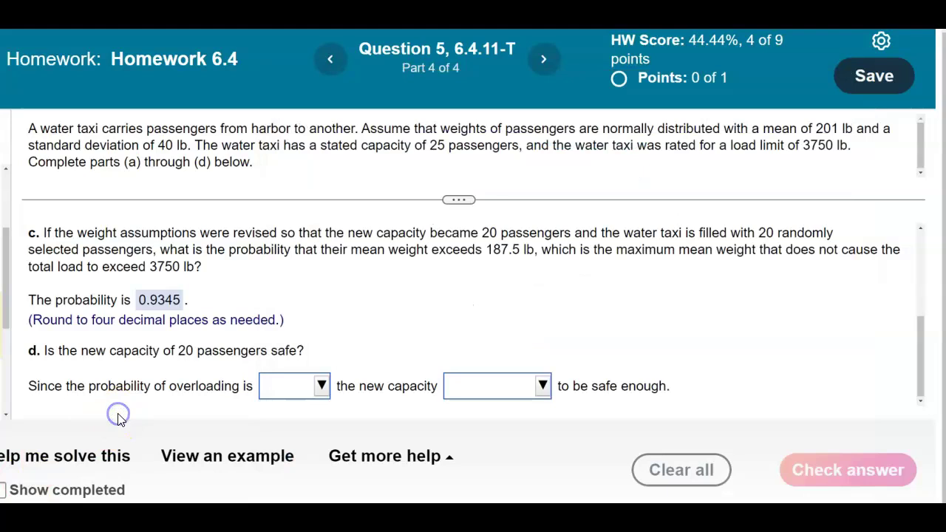
# - Answer part d with 'over 50%,' overloading probability and 'does not appear' safe, then submit it
pyautogui.click(321, 388)
pyautogui.click(336, 306)
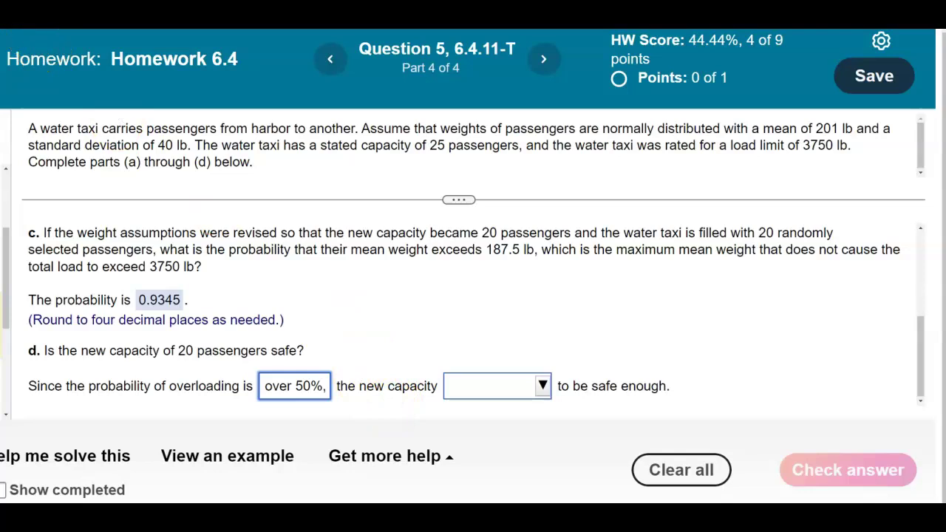
pyautogui.click(543, 391)
pyautogui.click(539, 359)
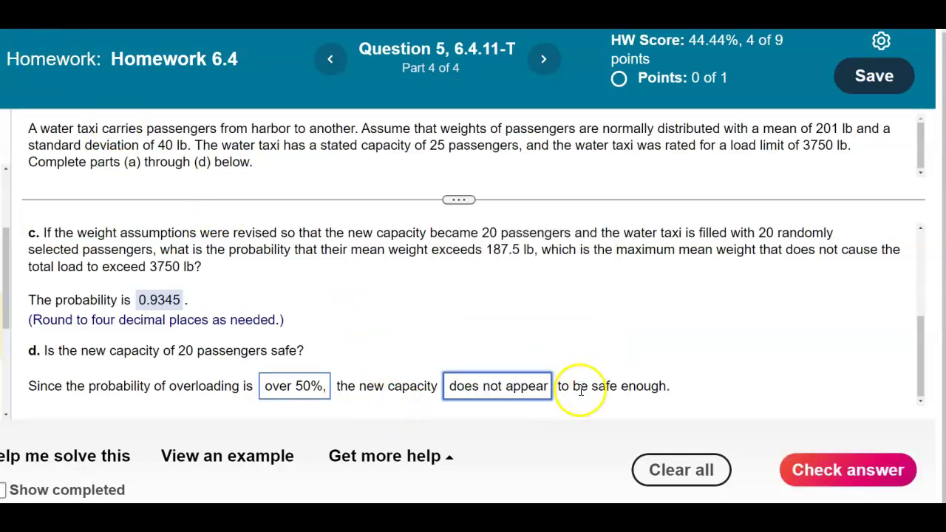
pyautogui.click(820, 470)
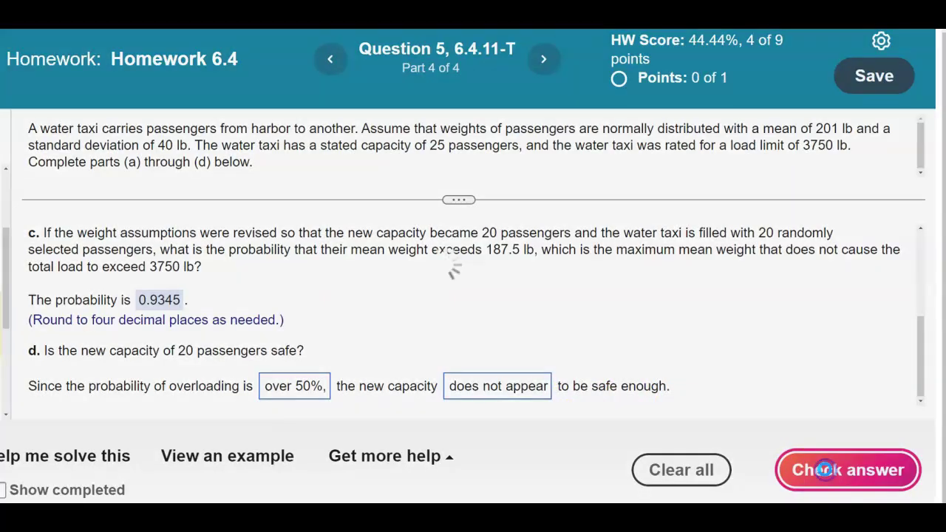
pyautogui.click(543, 192)
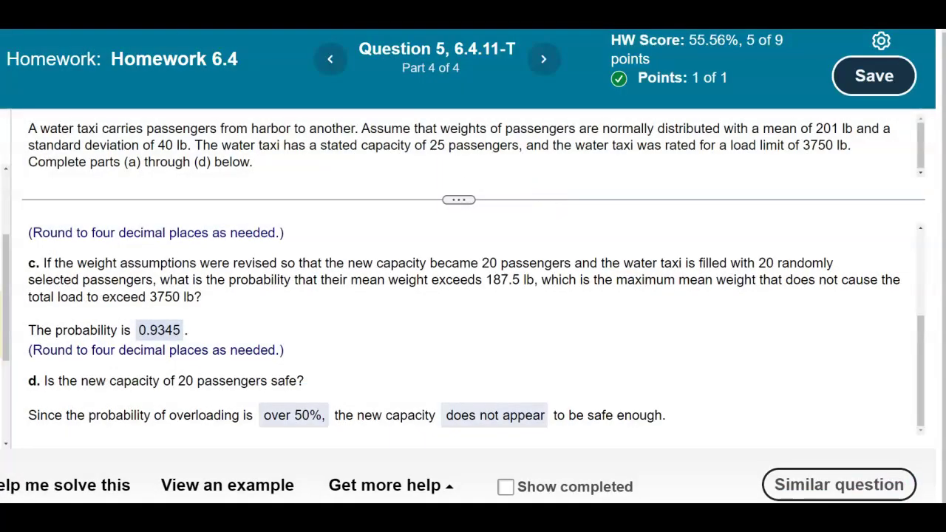